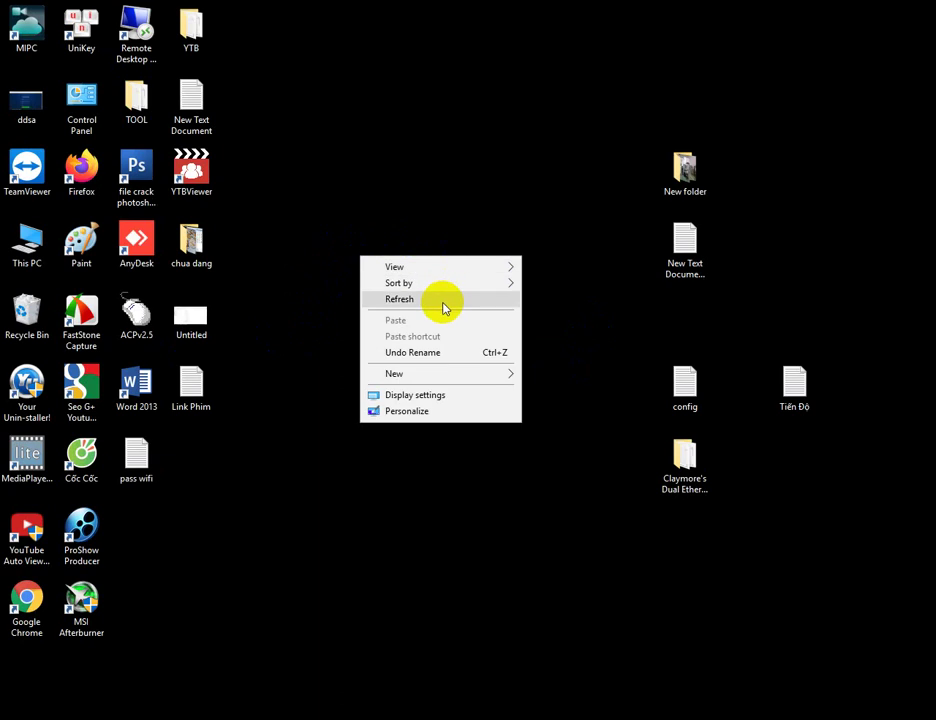
pyautogui.click(441, 300)
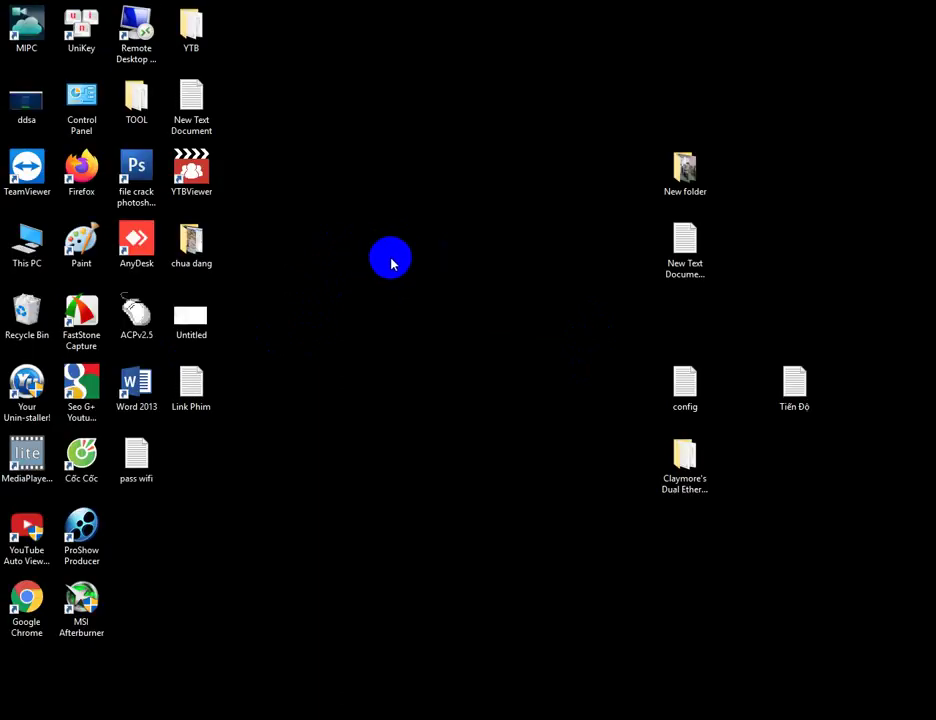
pyautogui.rightClick(386, 262)
pyautogui.click(470, 302)
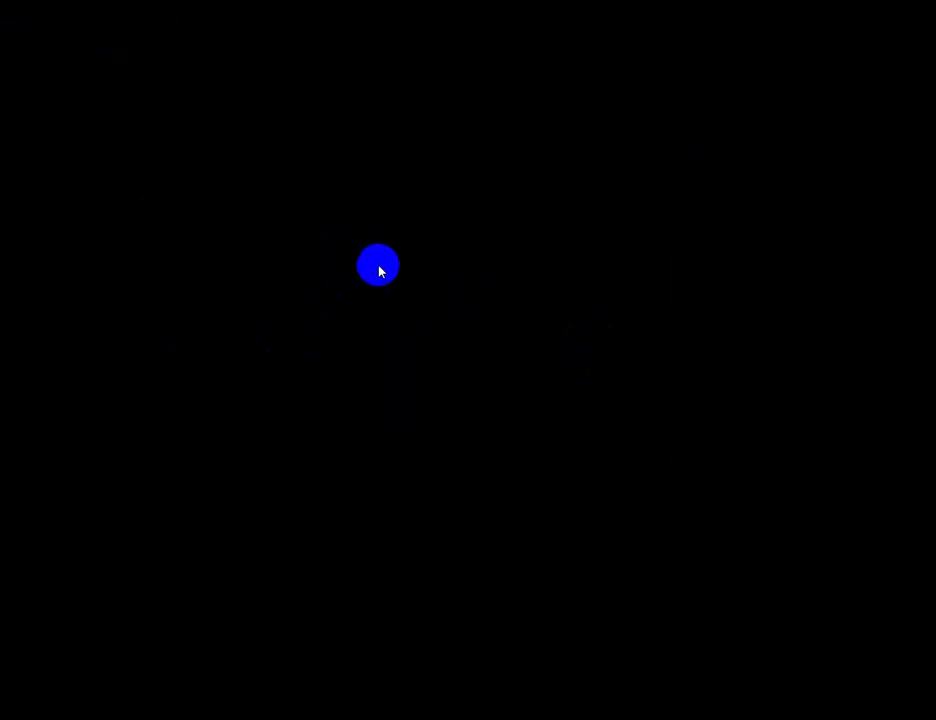
pyautogui.rightClick(366, 256)
pyautogui.click(445, 300)
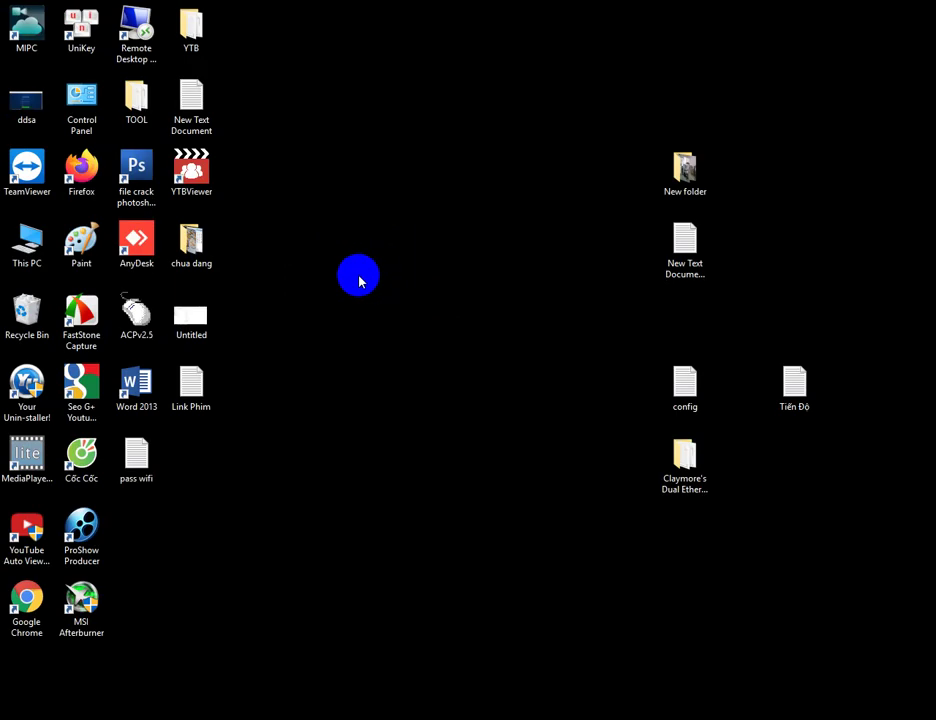
pyautogui.rightClick(359, 277)
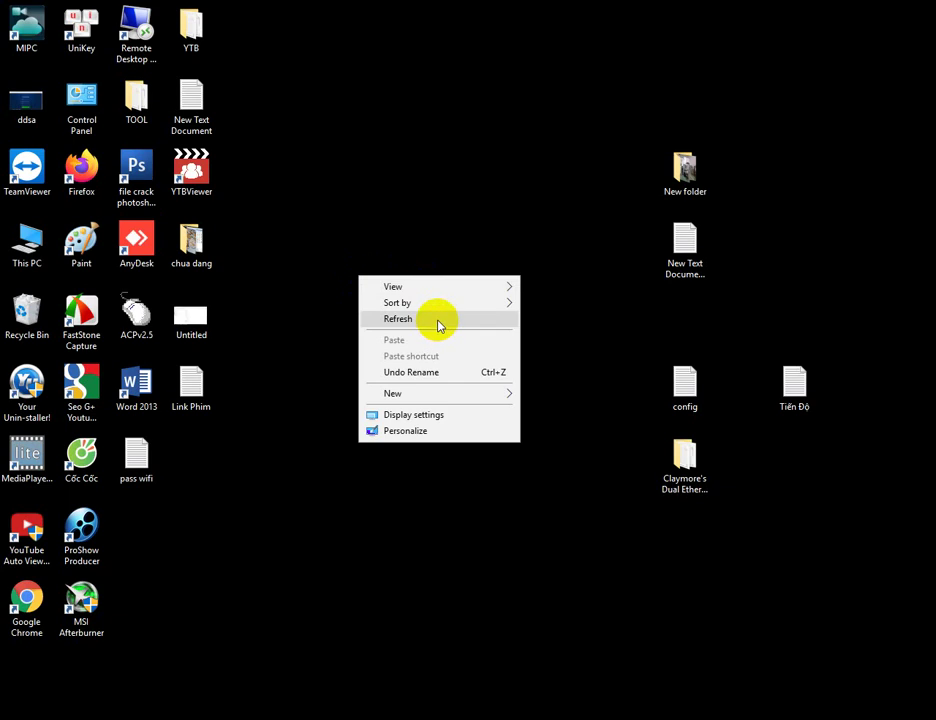
pyautogui.click(437, 320)
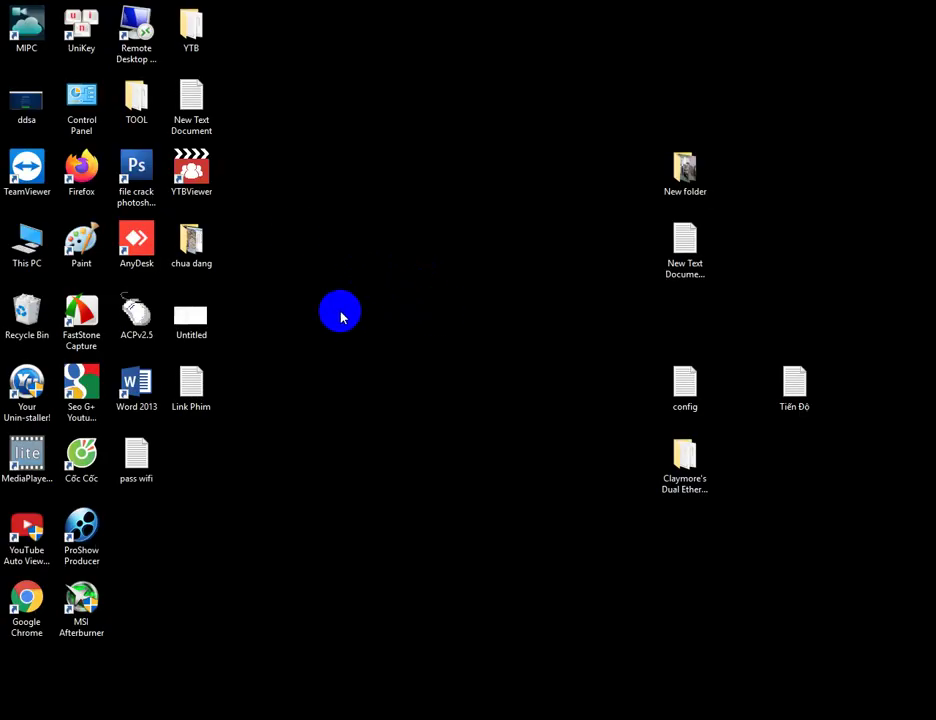
pyautogui.rightClick(340, 316)
pyautogui.press('Escape')
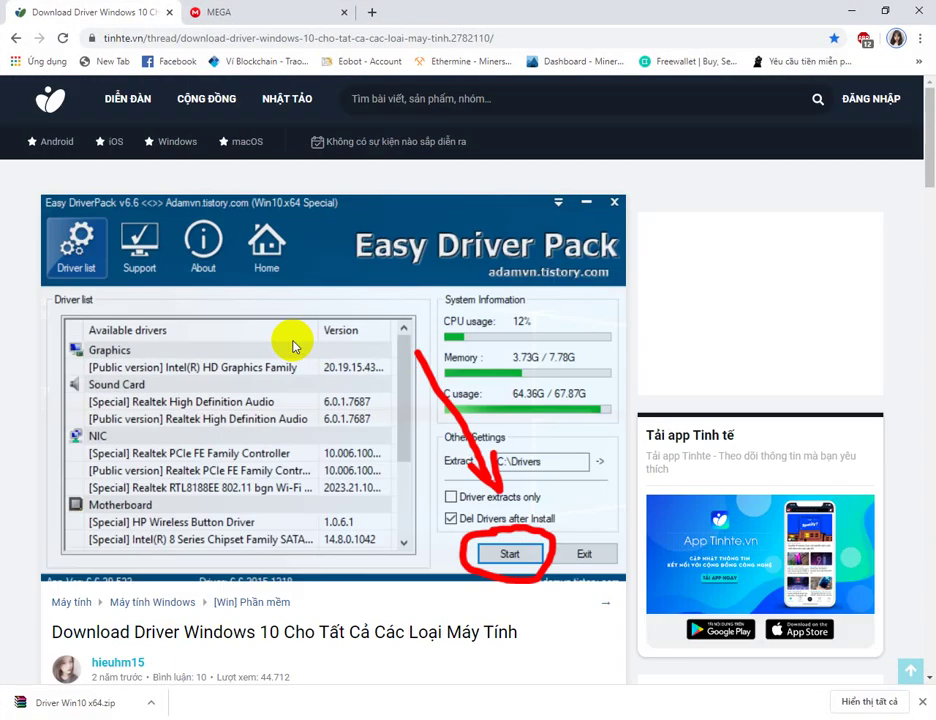
# Examine the Windows 10 driver article and its Wandriver 32bit and 64bit download links
pyautogui.scroll(-2, 300, 340)
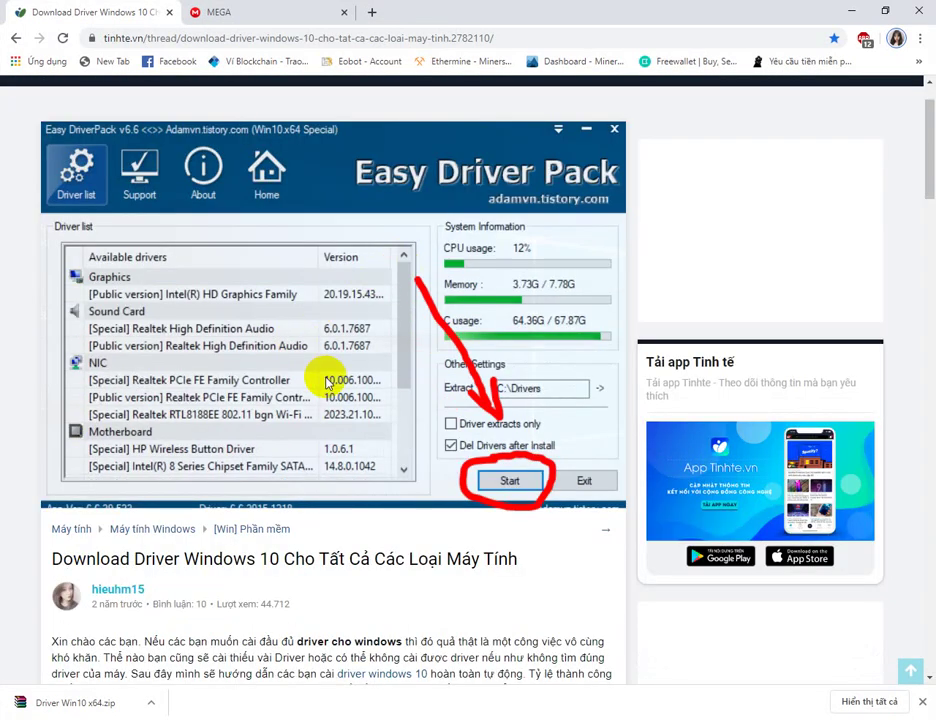
pyautogui.scroll(-1, 345, 415)
pyautogui.scroll(-3, 348, 437)
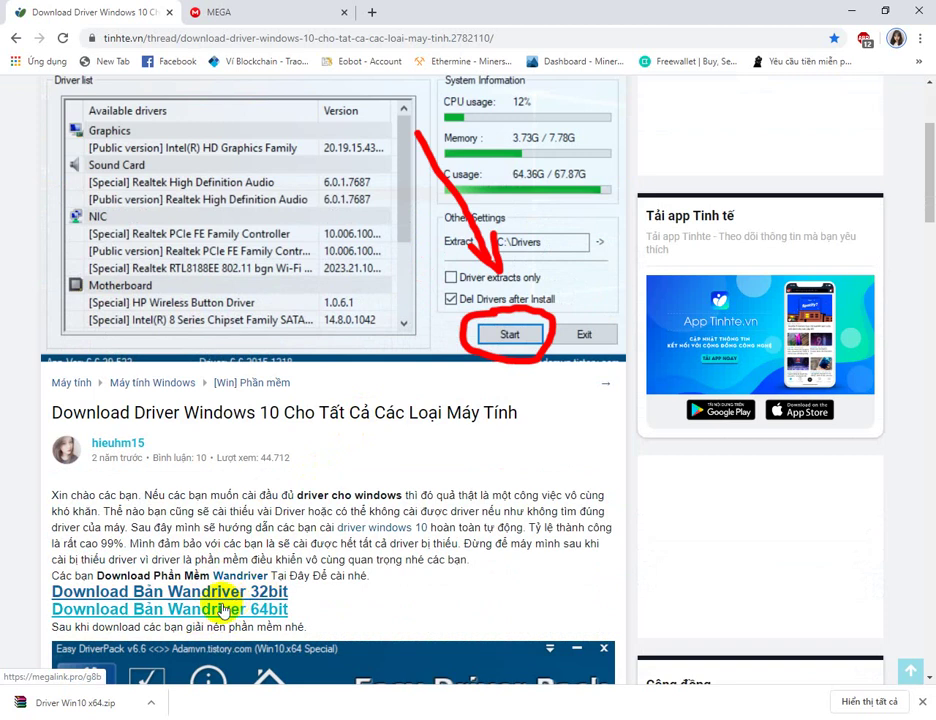
pyautogui.scroll(2, 300, 515)
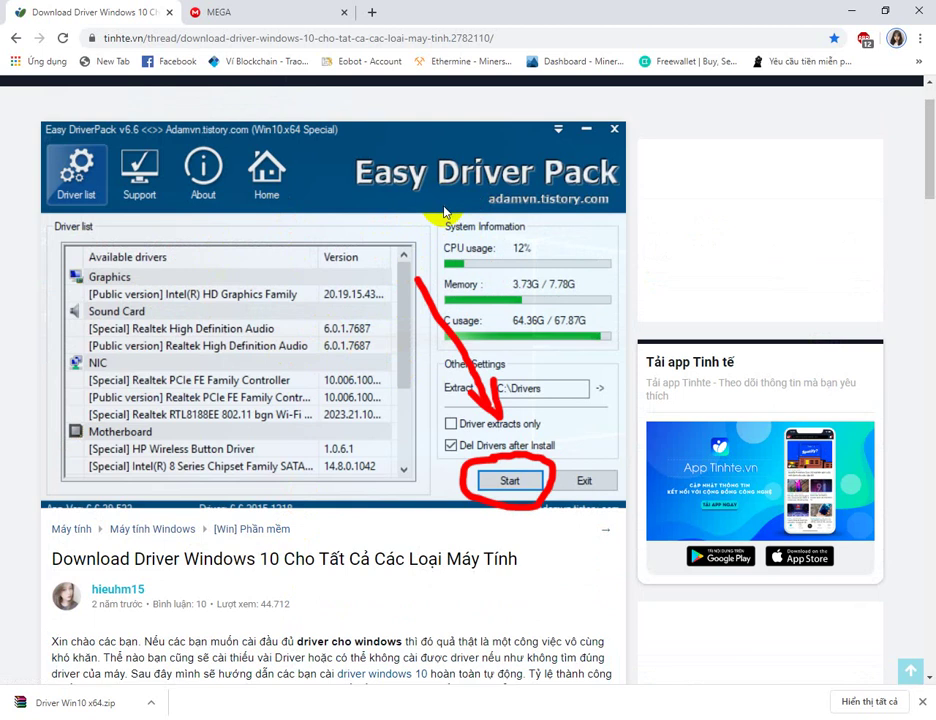
pyautogui.scroll(1, 416, 270)
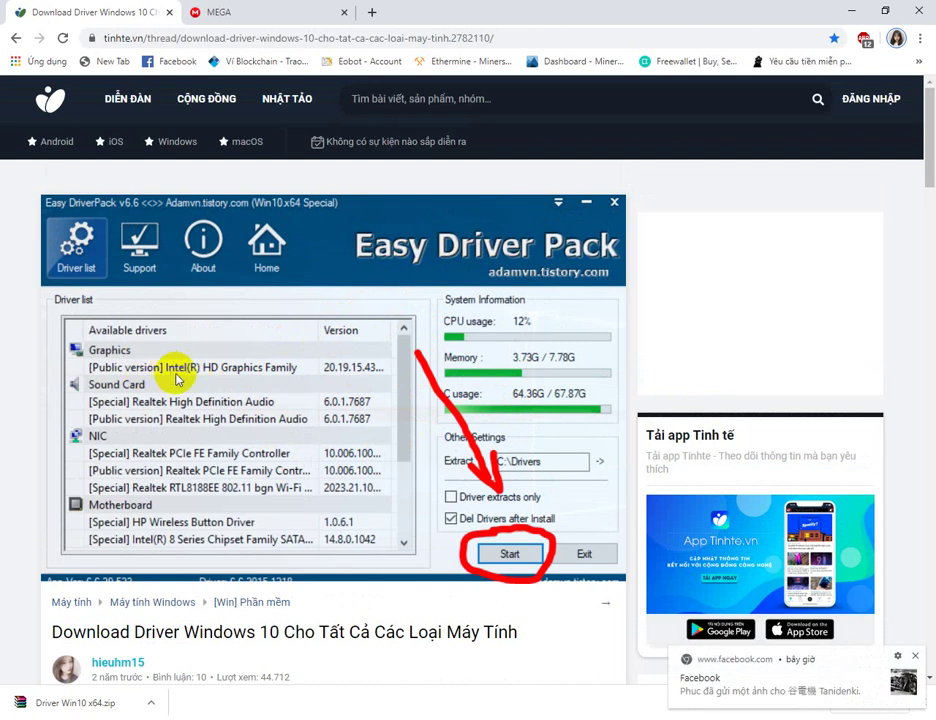
pyautogui.click(914, 656)
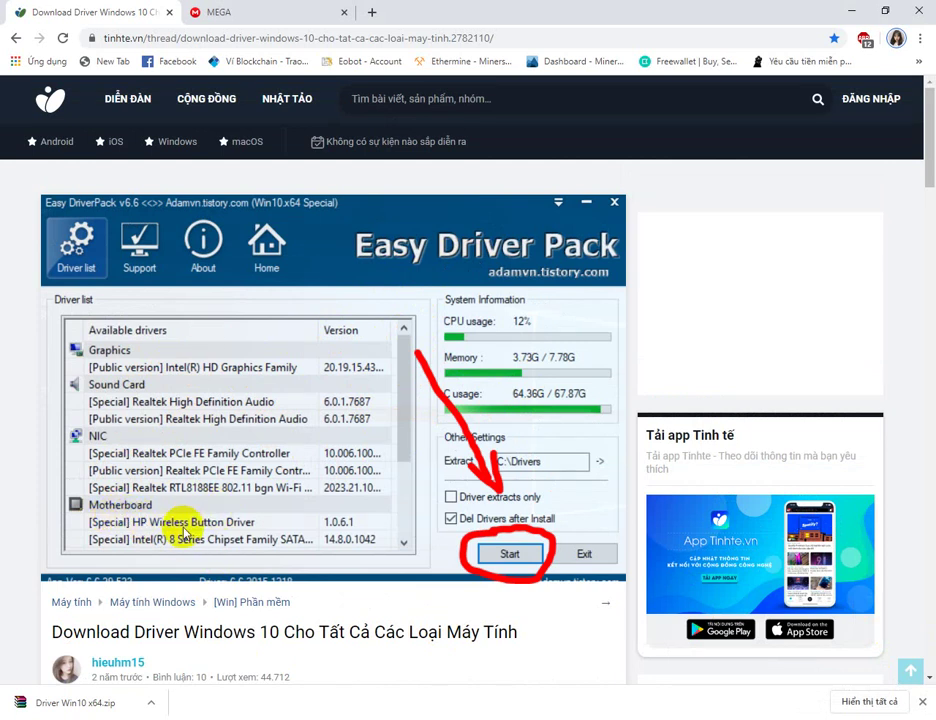
pyautogui.scroll(-1, 234, 477)
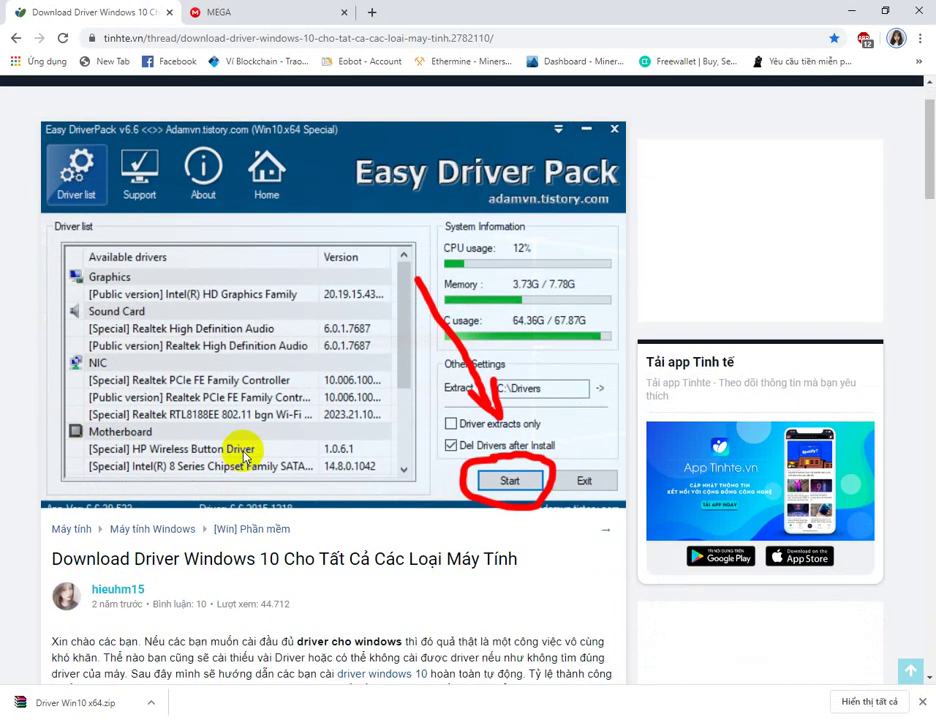
pyautogui.scroll(-1, 245, 455)
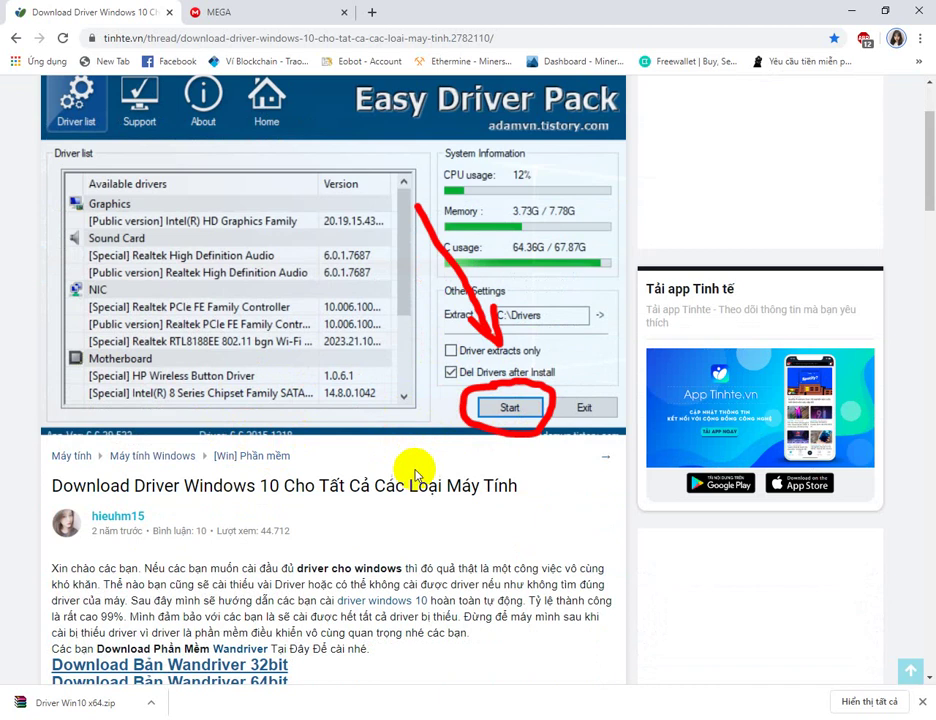
pyautogui.scroll(-1, 415, 475)
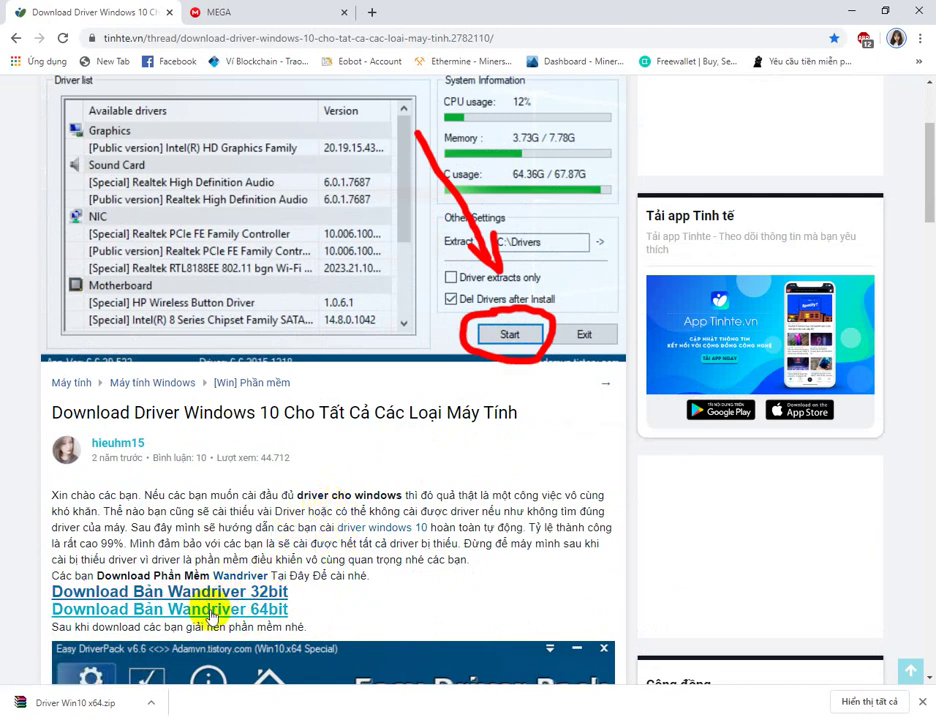
# Open the Wandriver 64bit download link from the article and close the MEGA tab
pyautogui.click(295, 10)
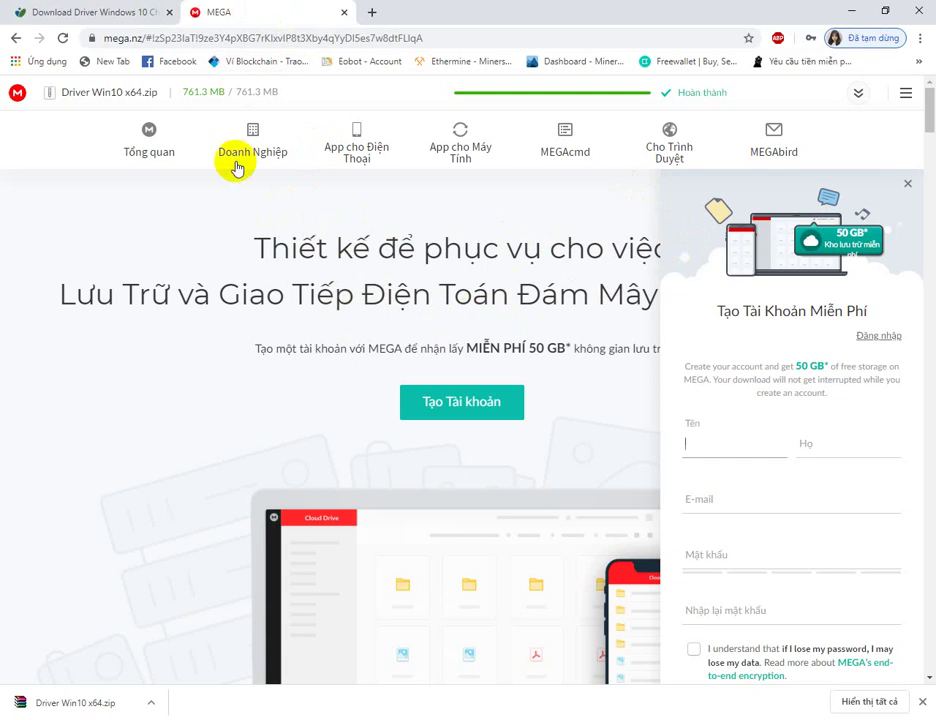
pyautogui.click(60, 11)
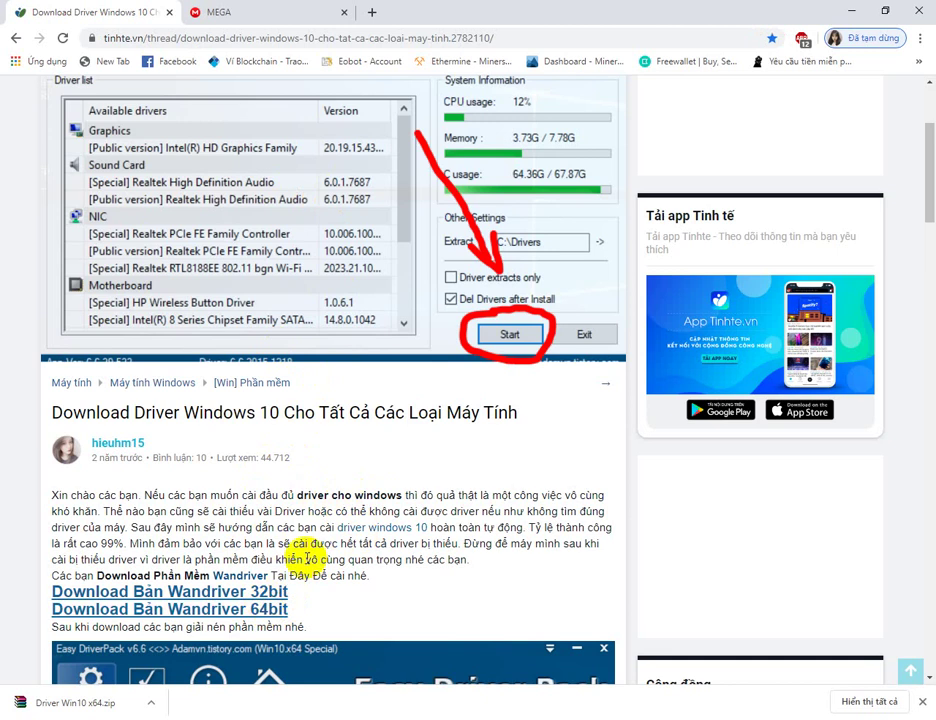
pyautogui.click(258, 619)
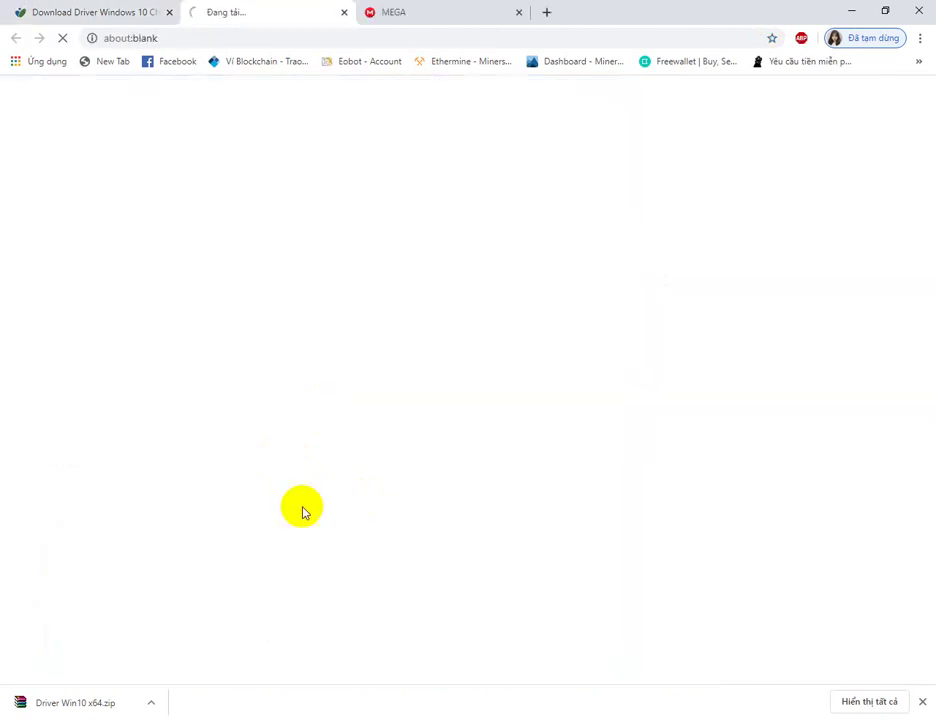
pyautogui.click(518, 13)
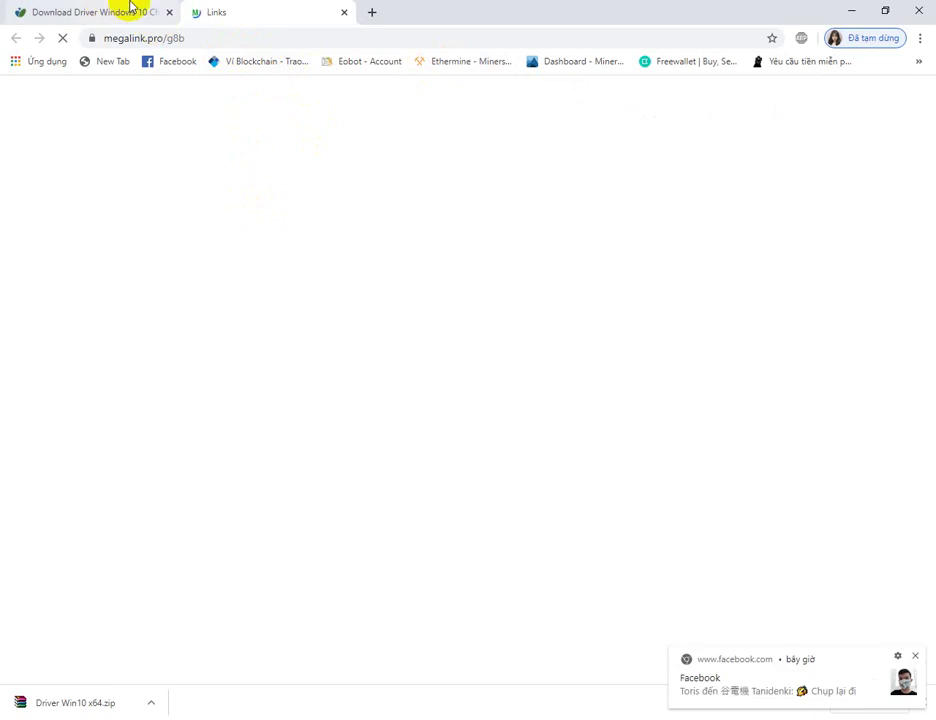
pyautogui.click(916, 660)
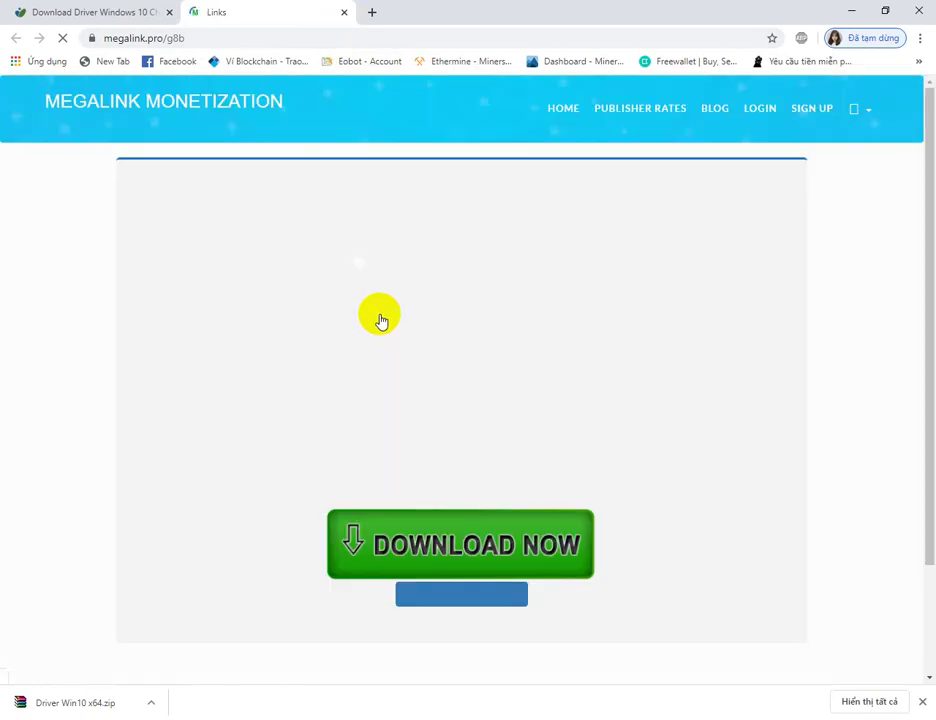
# Examine the megalink page's captcha instruction and download area, and close that page
pyautogui.scroll(-1, 402, 374)
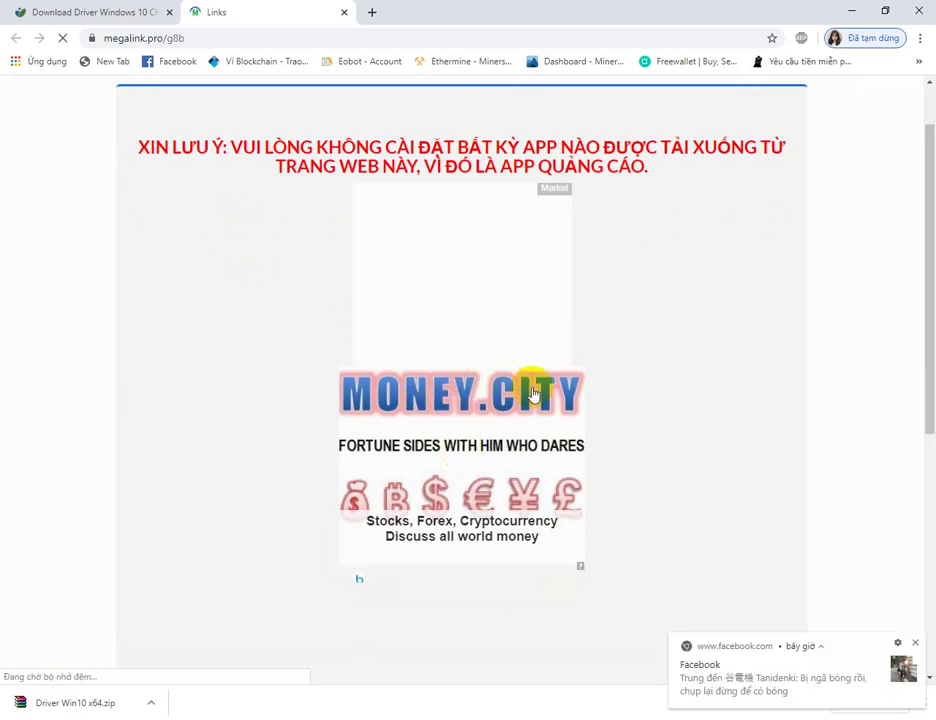
pyautogui.scroll(-1, 886, 633)
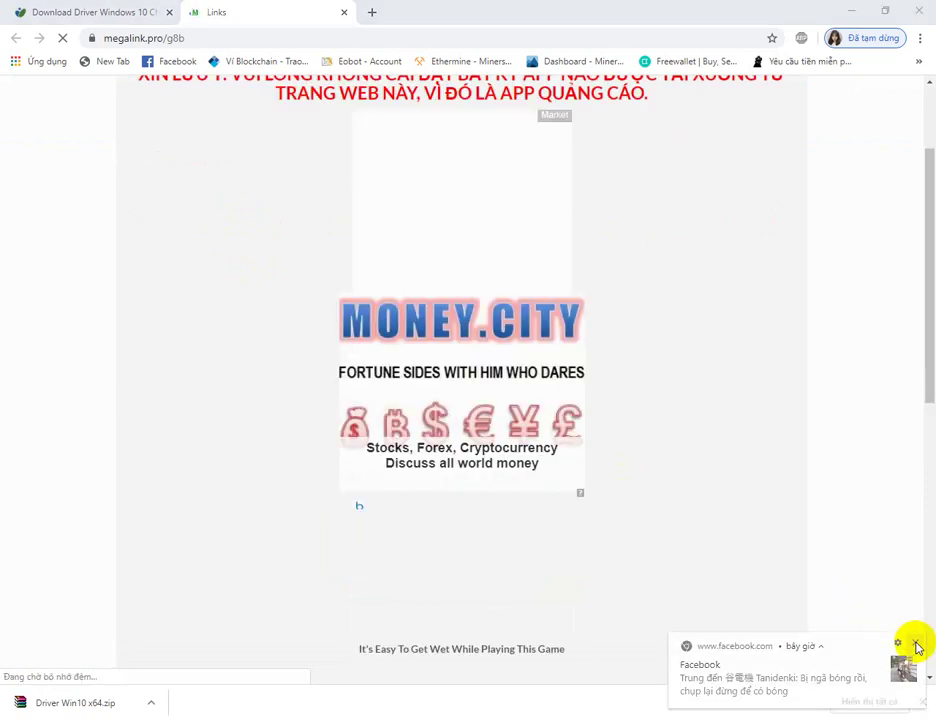
pyautogui.click(917, 646)
pyautogui.scroll(-3, 522, 527)
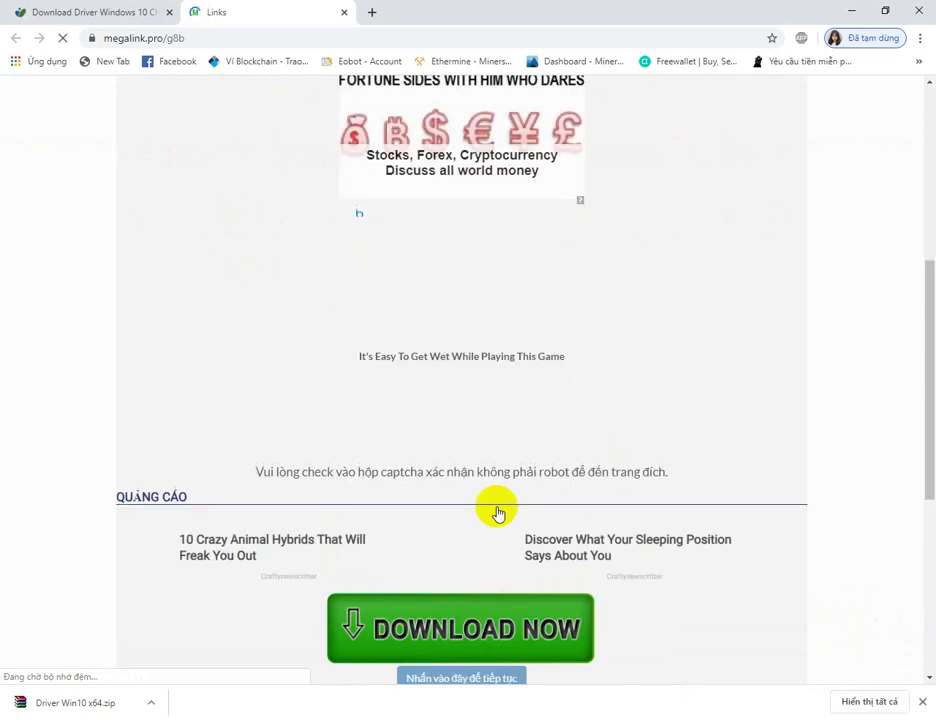
pyautogui.scroll(-1, 390, 486)
pyautogui.scroll(-5, 487, 449)
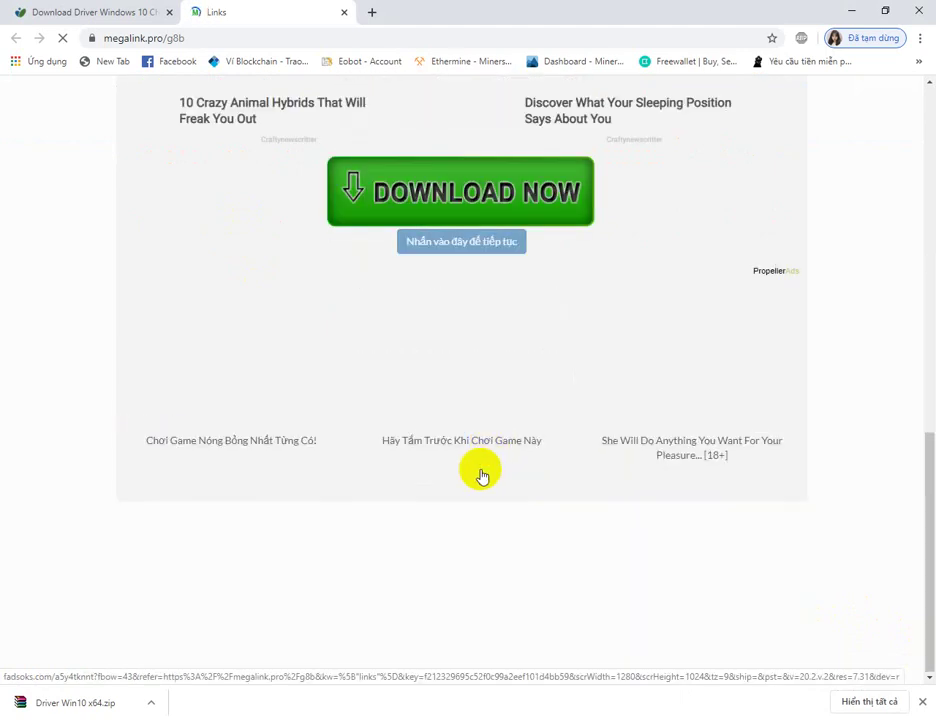
pyautogui.scroll(5, 497, 447)
pyautogui.scroll(2, 481, 424)
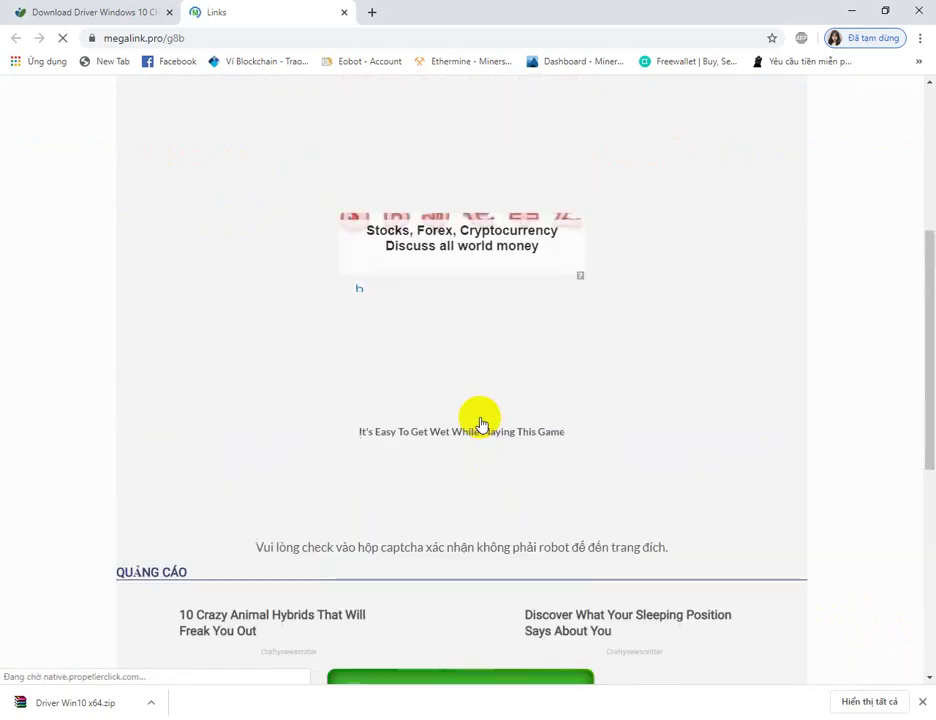
pyautogui.scroll(5, 481, 424)
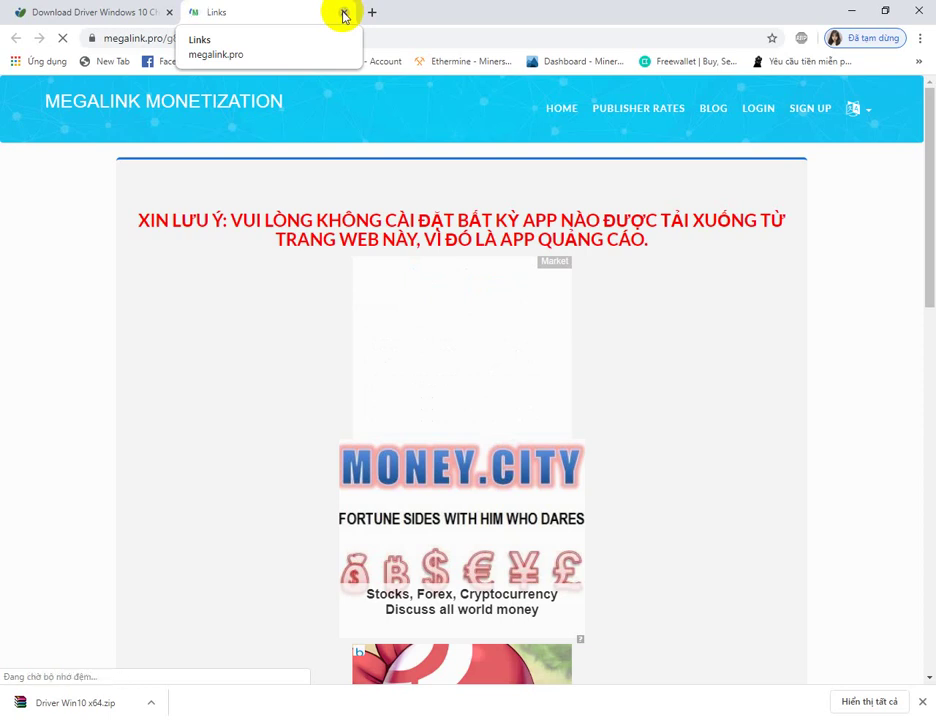
pyautogui.hotkey('ctrl', 'w')
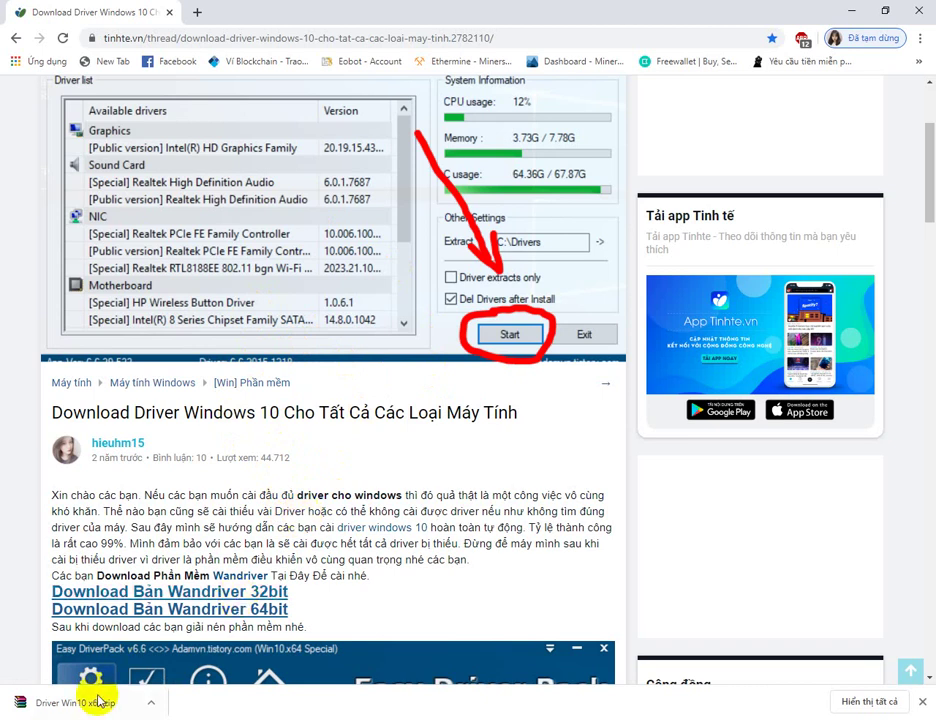
# Minimize the browser and open the Downloads folder in File Explorer
pyautogui.click(852, 11)
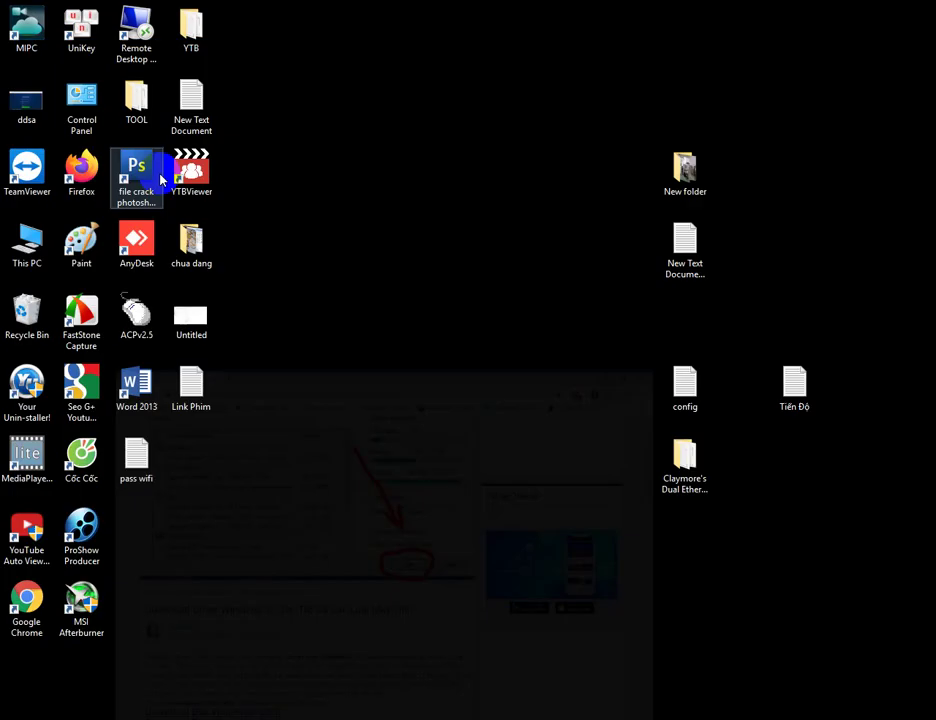
pyautogui.click(30, 266)
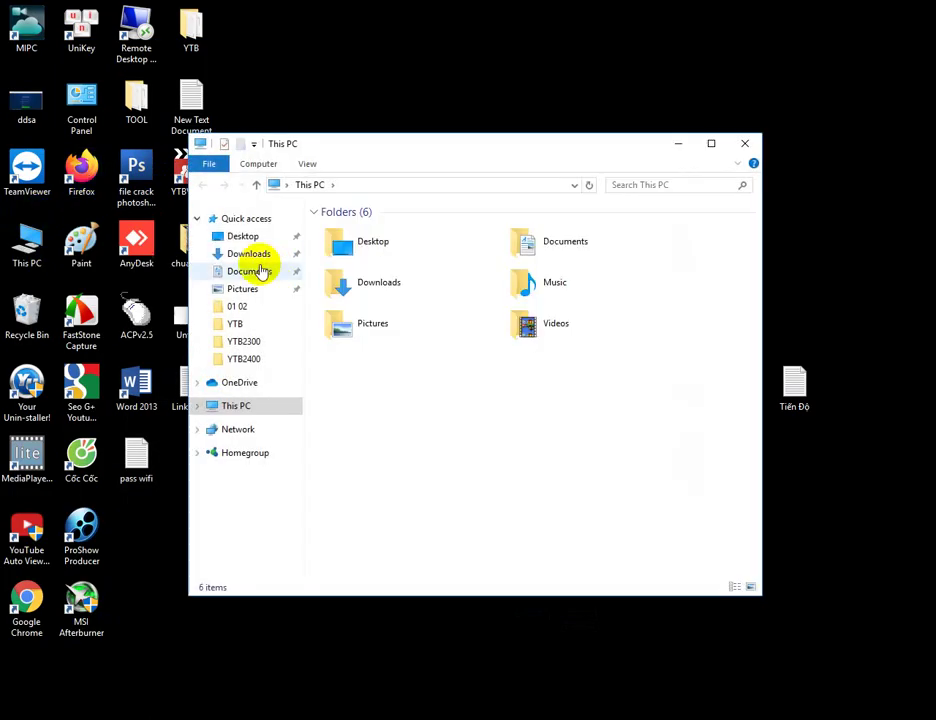
pyautogui.click(257, 255)
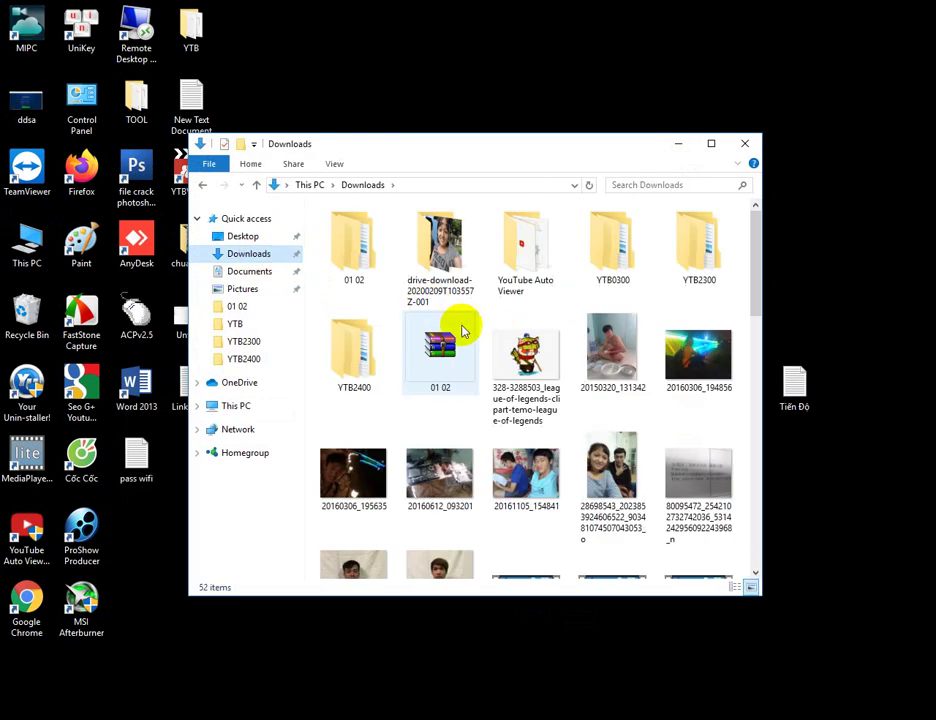
# Extract the Driver Win10 x64 archive into a Driver Win10 x64 subfolder and close the Downloads window
pyautogui.scroll(-10, 604, 397)
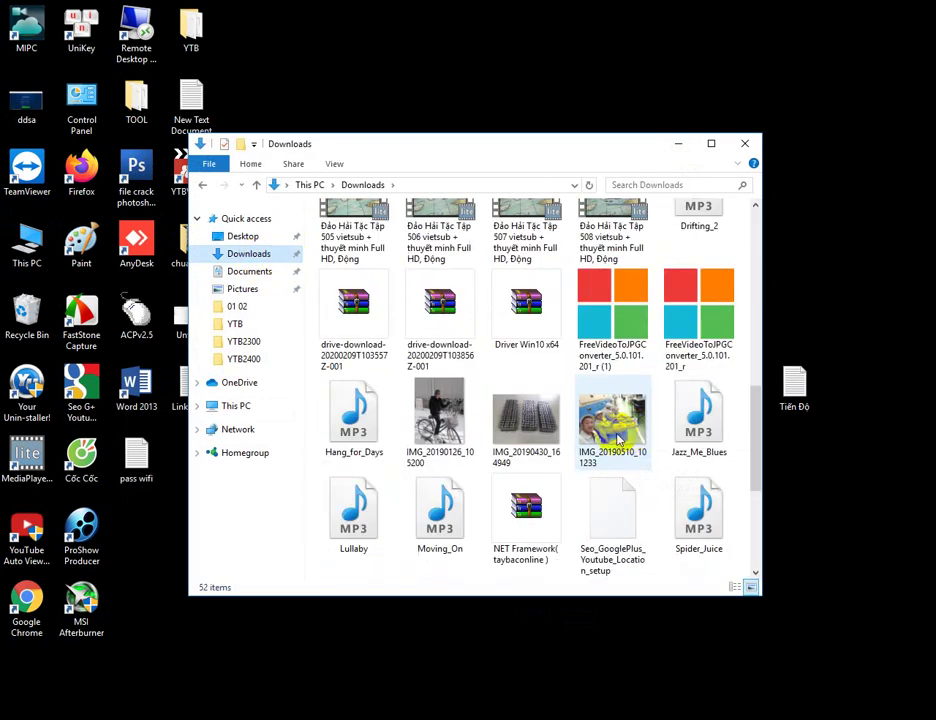
pyautogui.scroll(-3, 617, 440)
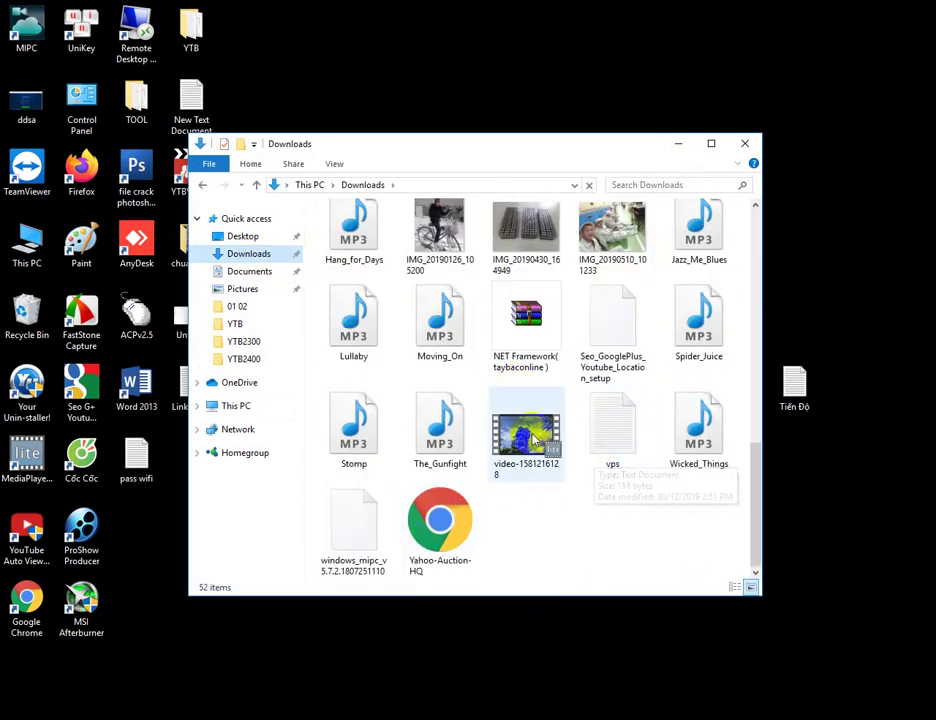
pyautogui.scroll(2, 538, 448)
pyautogui.click(522, 264)
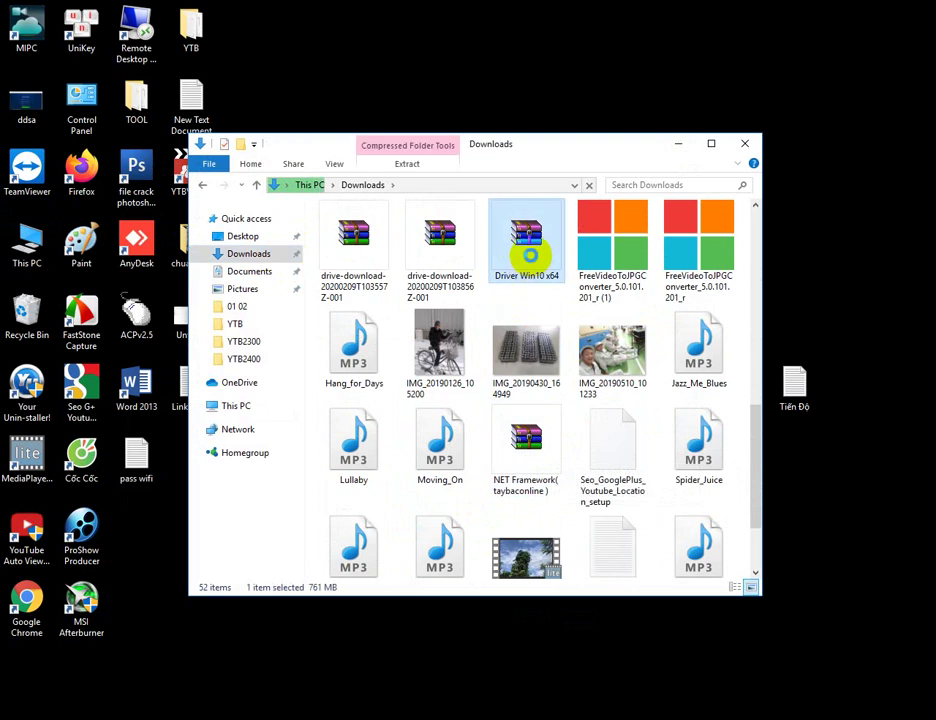
pyautogui.rightClick(532, 262)
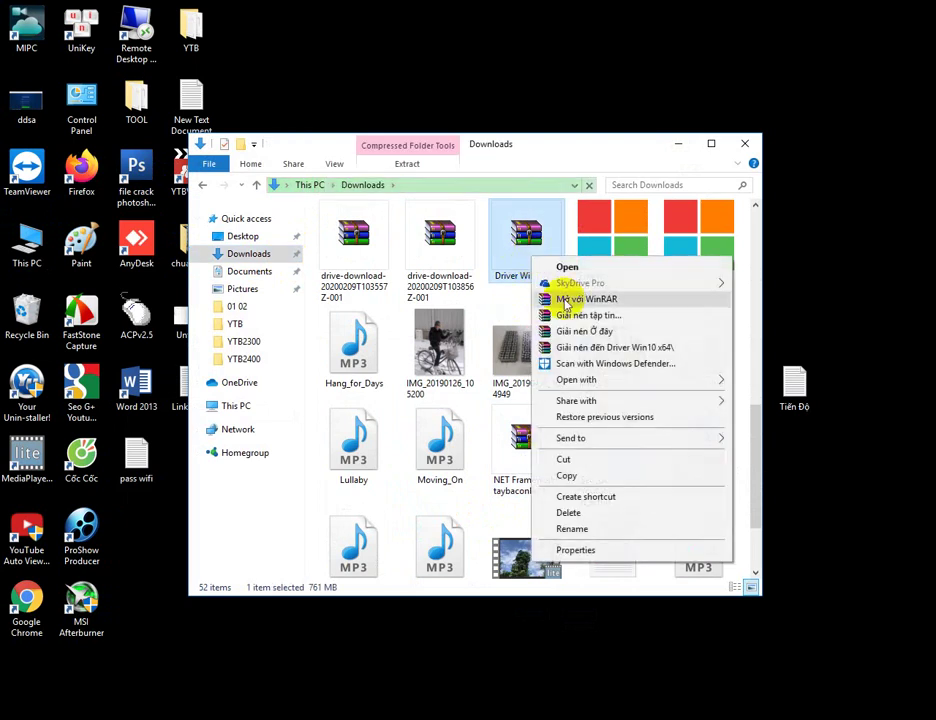
pyautogui.click(620, 347)
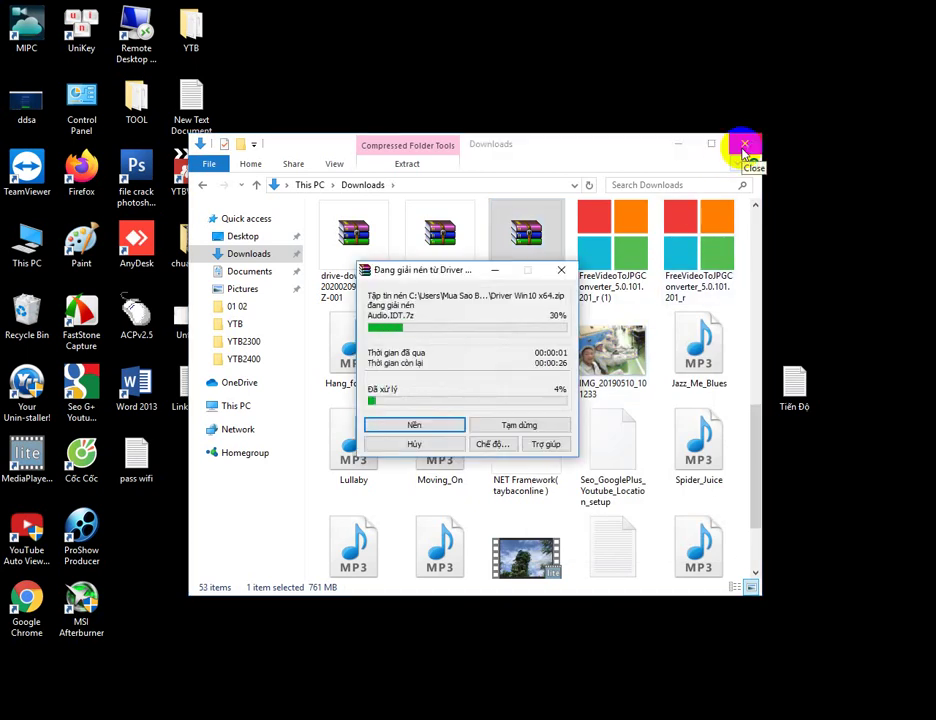
pyautogui.click(745, 148)
pyautogui.rightClick(795, 188)
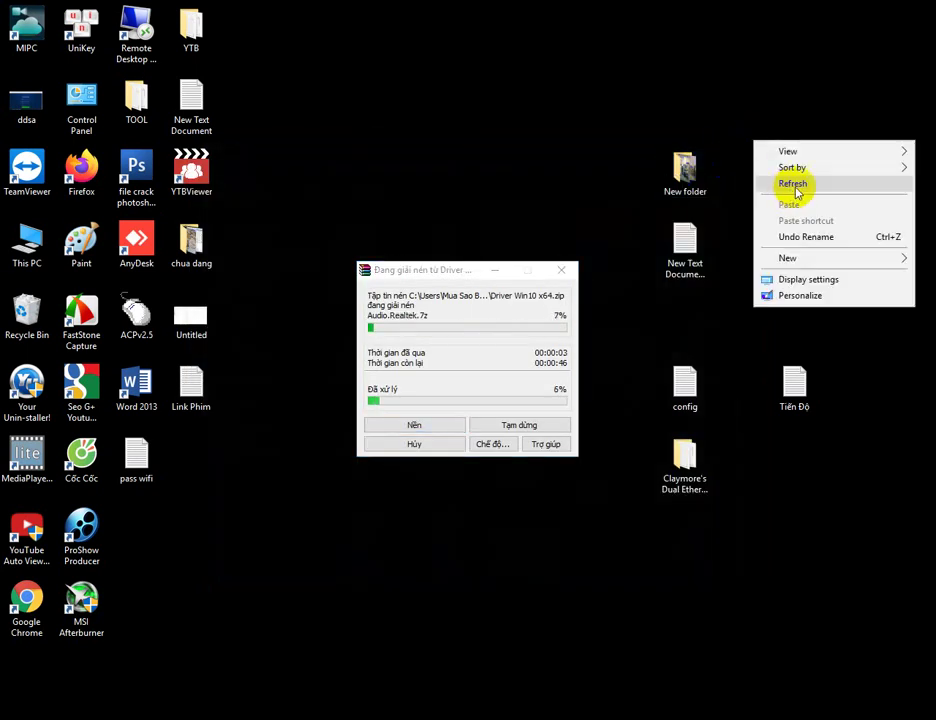
pyautogui.click(795, 186)
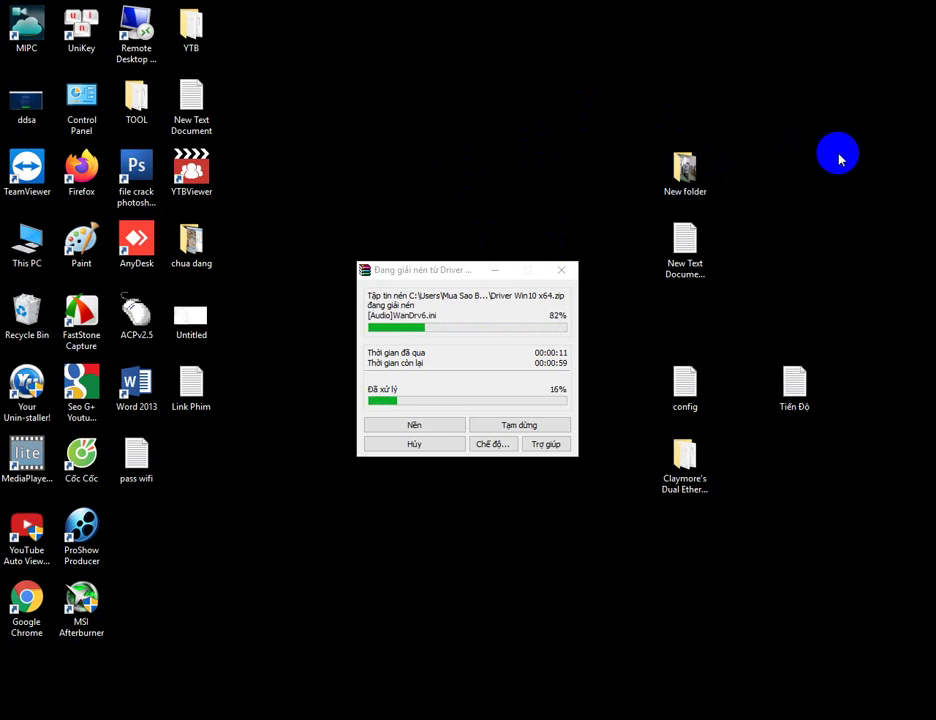
pyautogui.rightClick(840, 155)
pyautogui.click(840, 195)
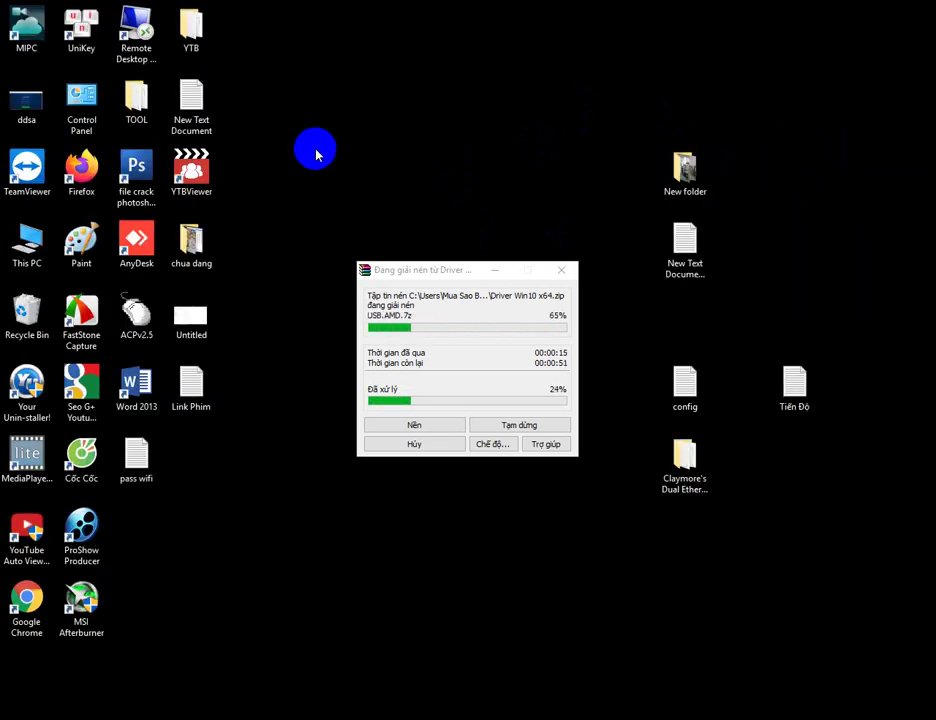
pyautogui.rightClick(428, 119)
pyautogui.click(501, 164)
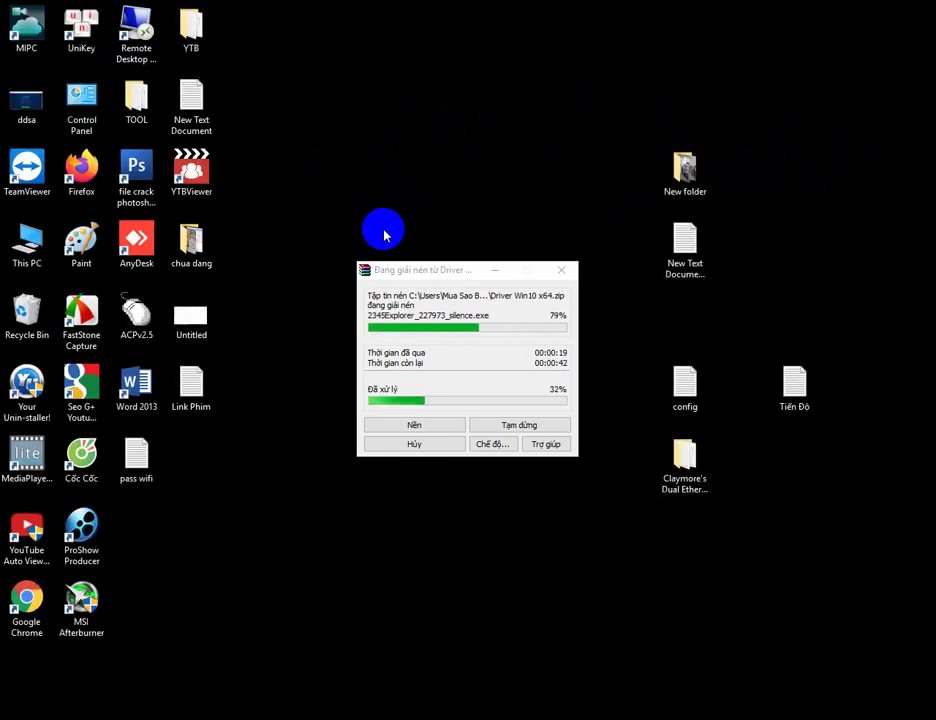
pyautogui.rightClick(437, 131)
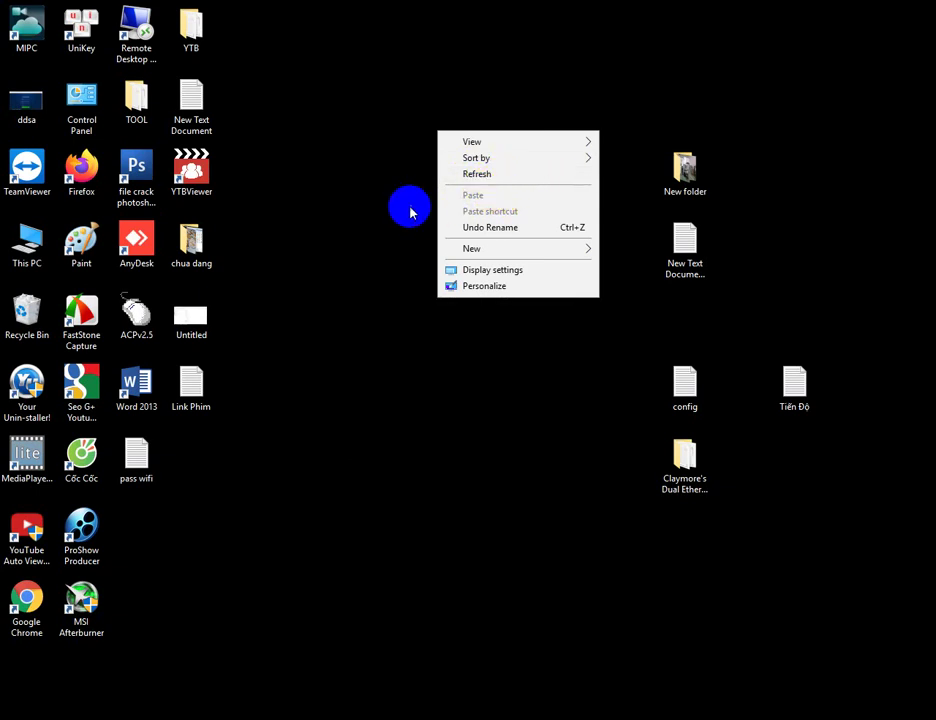
pyautogui.click(852, 191)
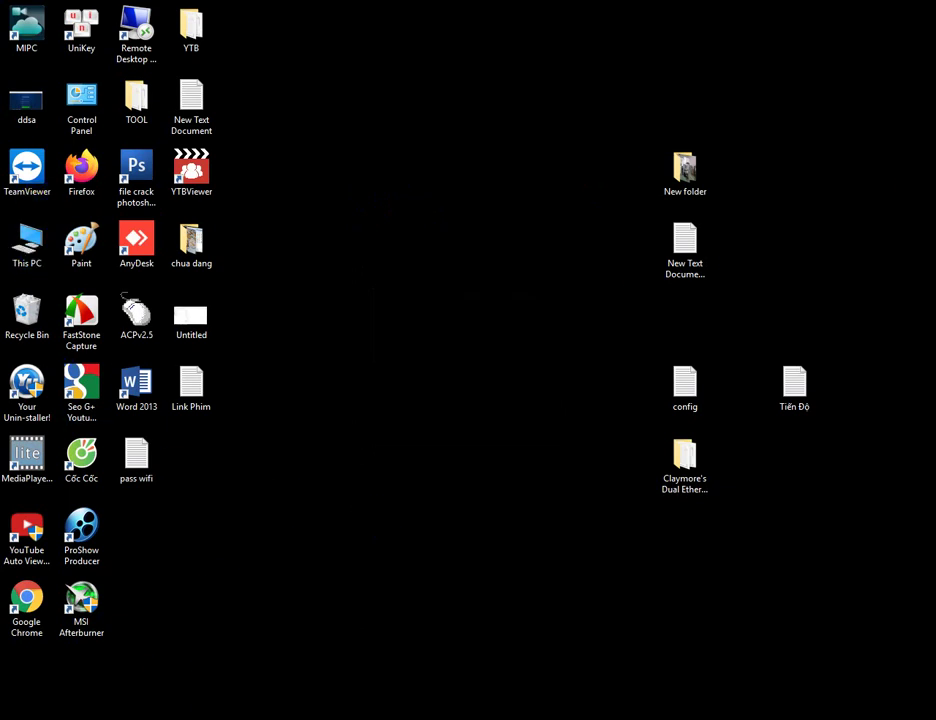
# Open the extracted Driver Win10 x64 folder from Downloads in File Explorer
pyautogui.press('super+e')
pyautogui.hotkey('alt', 'F4')
pyautogui.press('super+e')
pyautogui.click(249, 254)
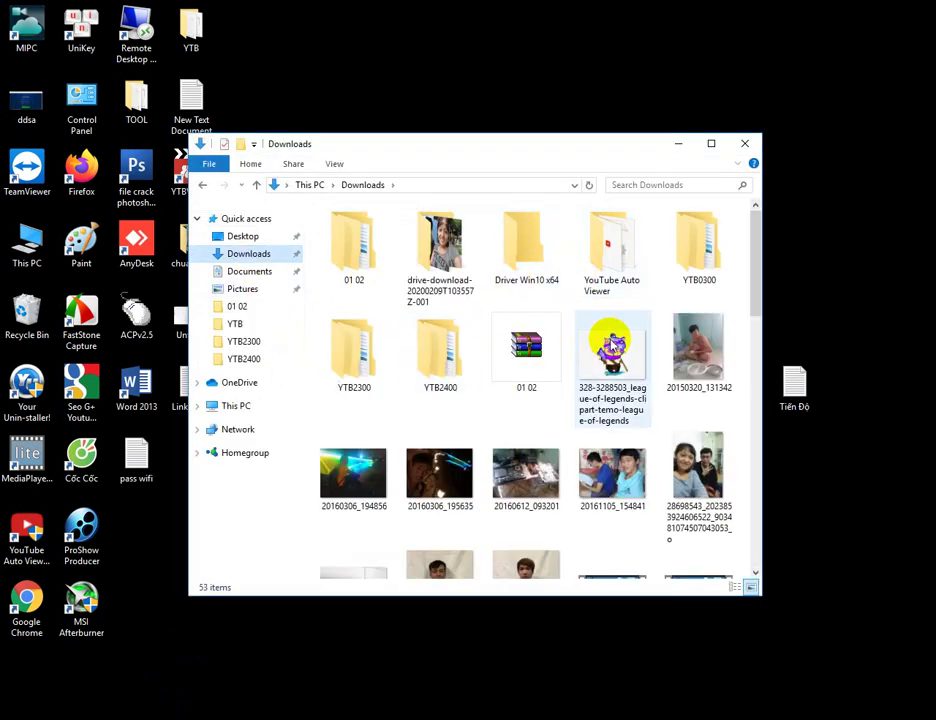
pyautogui.doubleClick(530, 258)
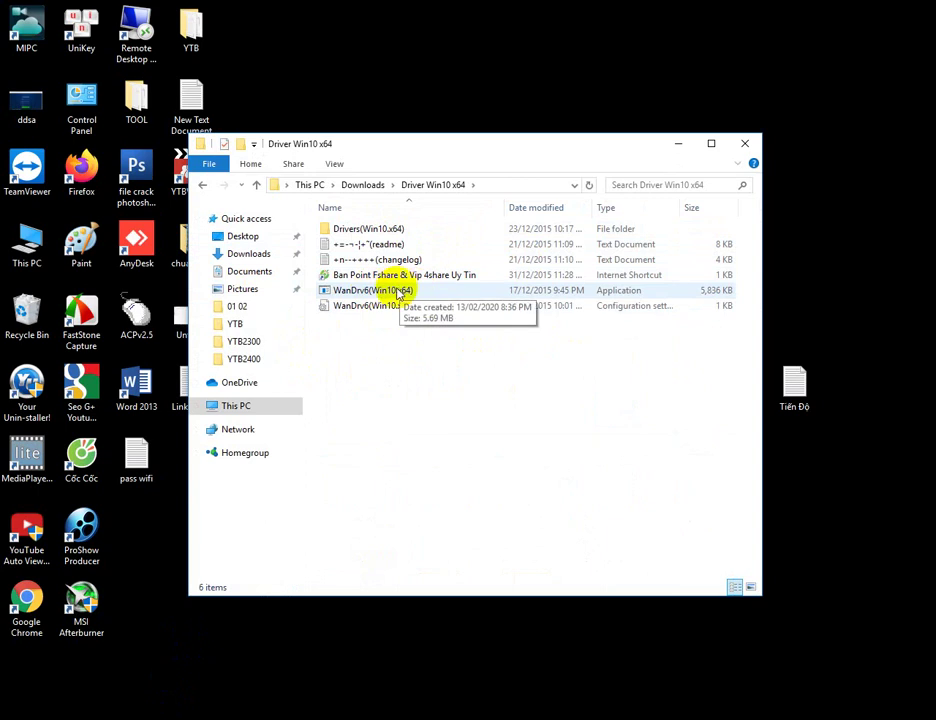
# Try to run the WanDrv6(Win10.x64) application and dismiss the error dialog
pyautogui.click(330, 291)
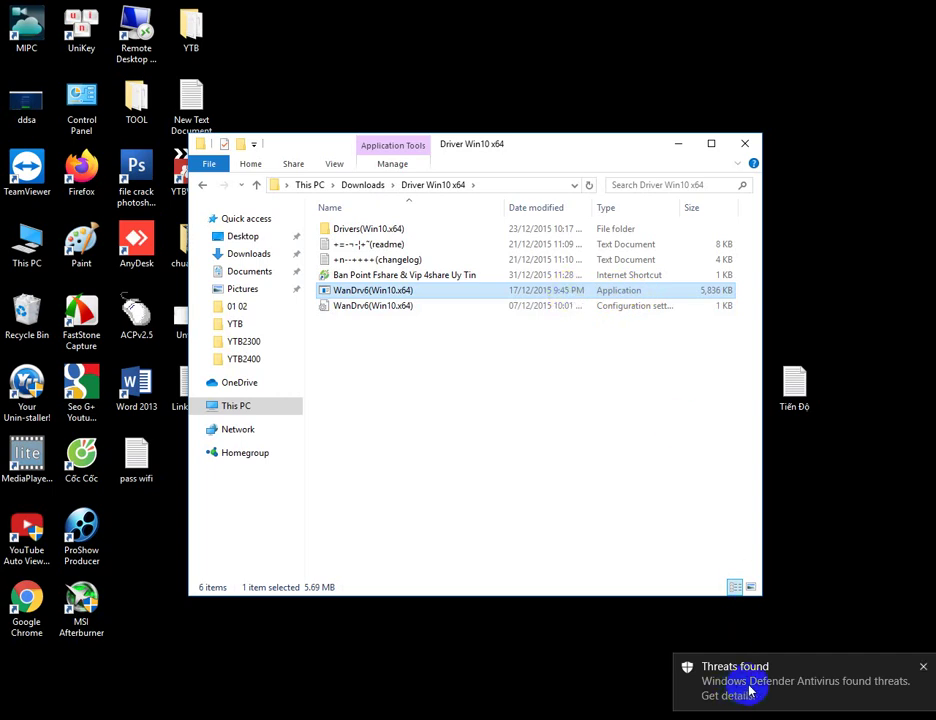
pyautogui.doubleClick(442, 290)
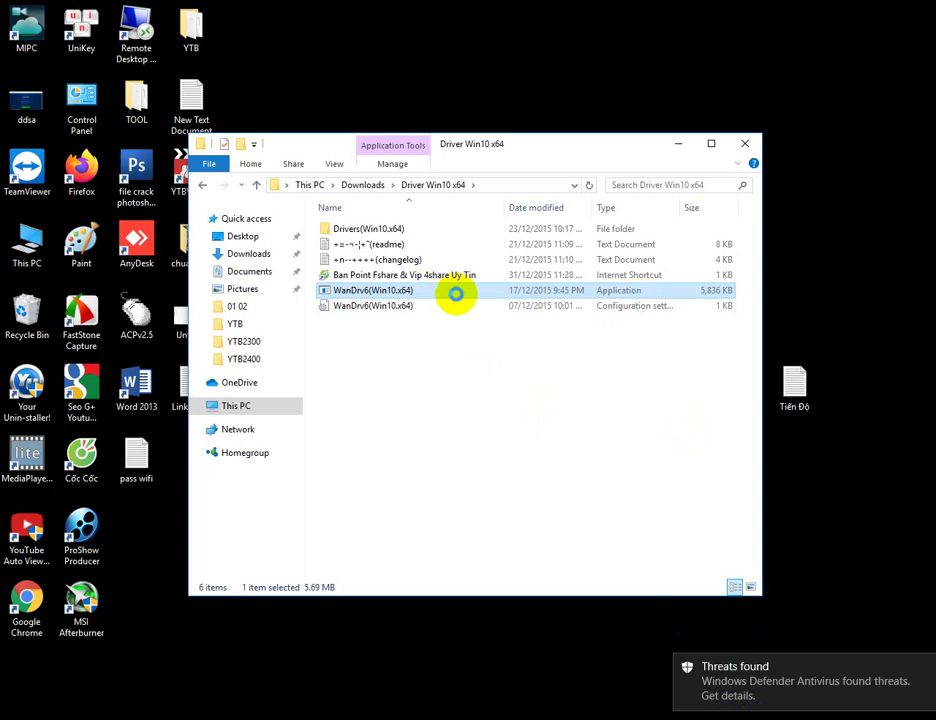
pyautogui.rightClick(472, 300)
pyautogui.click(508, 317)
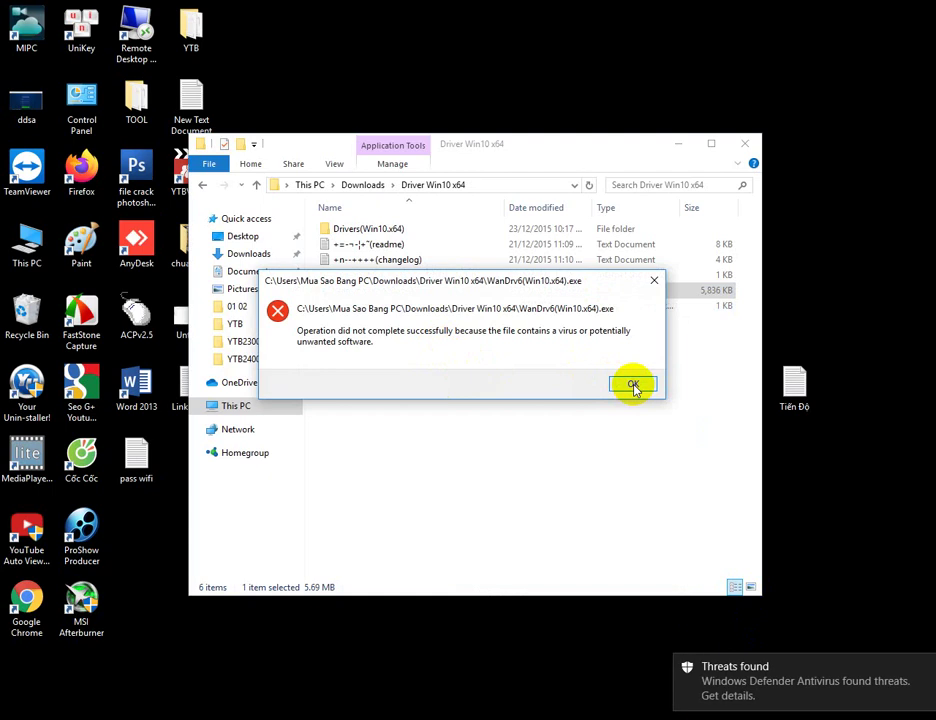
pyautogui.click(633, 386)
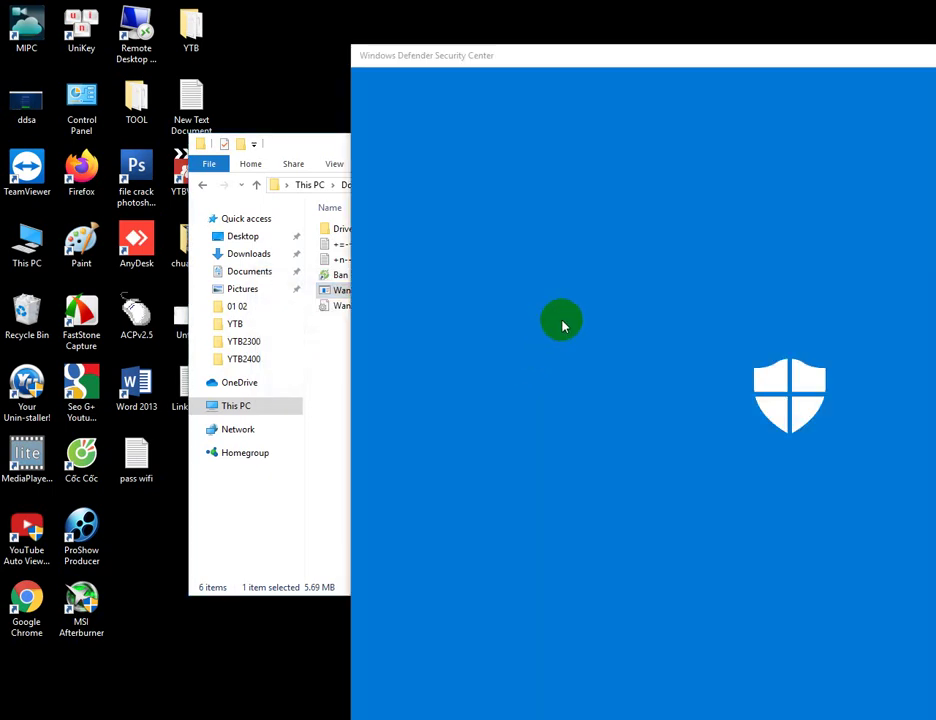
# Turn off Real-time protection in Windows Defender's Virus & threat protection settings and close the Security Center
pyautogui.moveTo(729, 64); pyautogui.dragTo(461, 35)
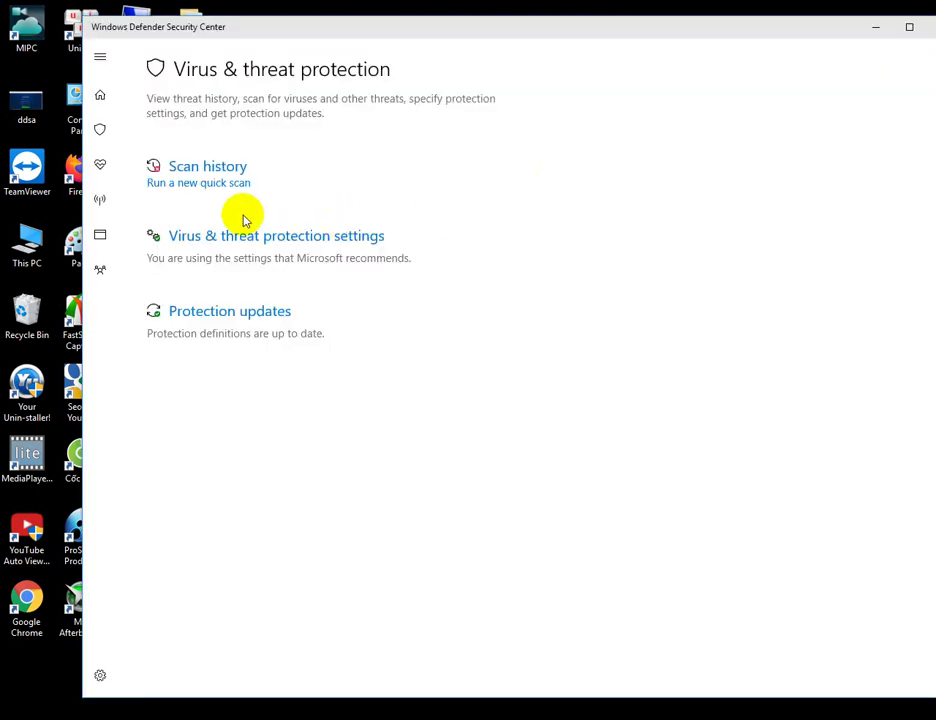
pyautogui.click(244, 243)
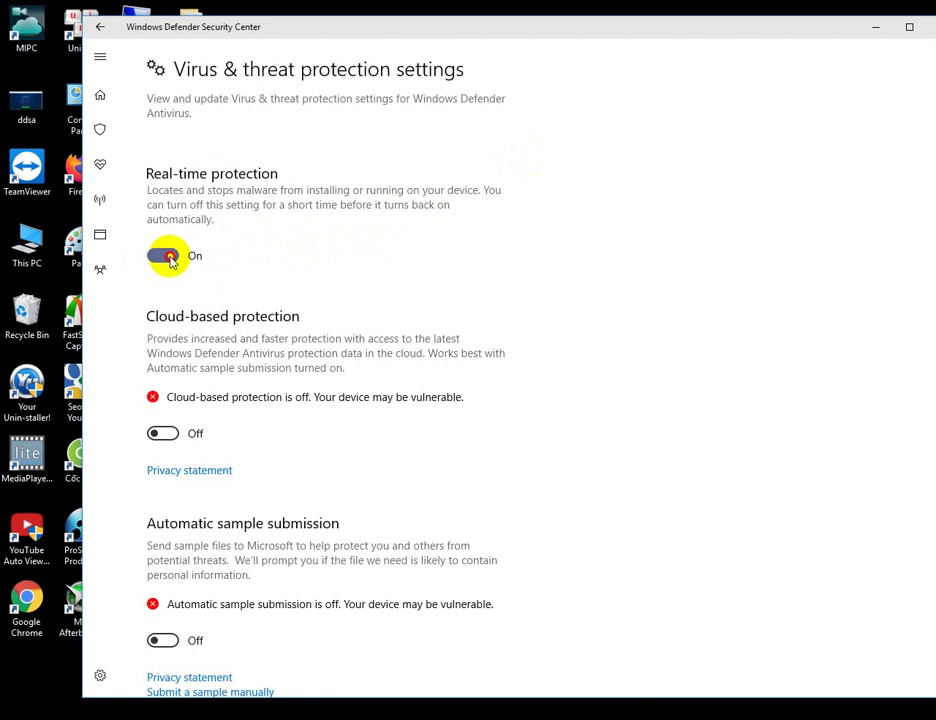
pyautogui.click(171, 258)
pyautogui.scroll(-2, 167, 385)
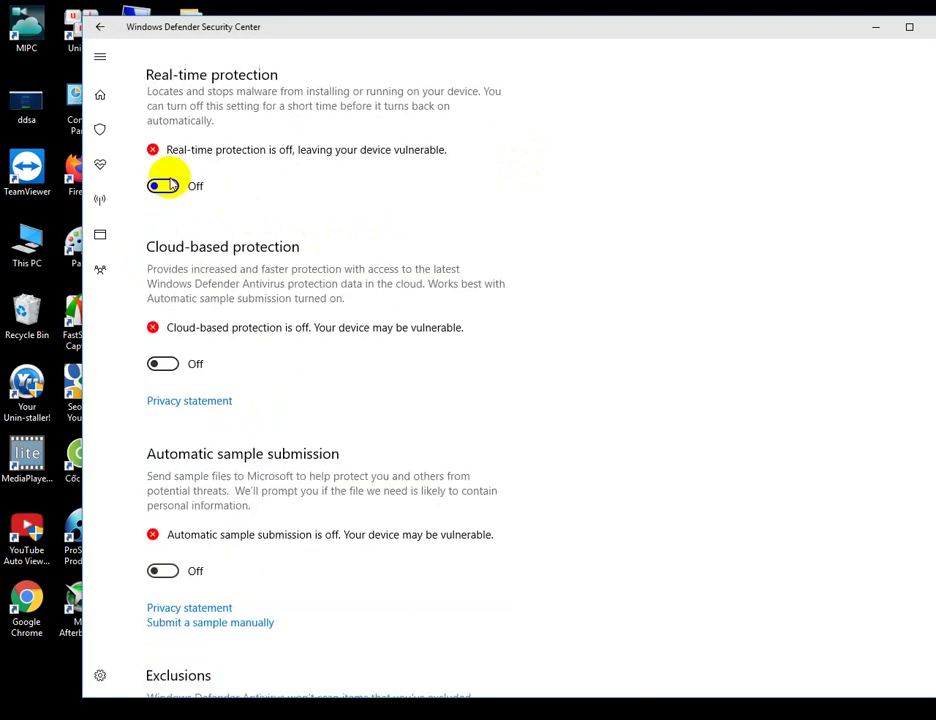
pyautogui.scroll(-5, 182, 593)
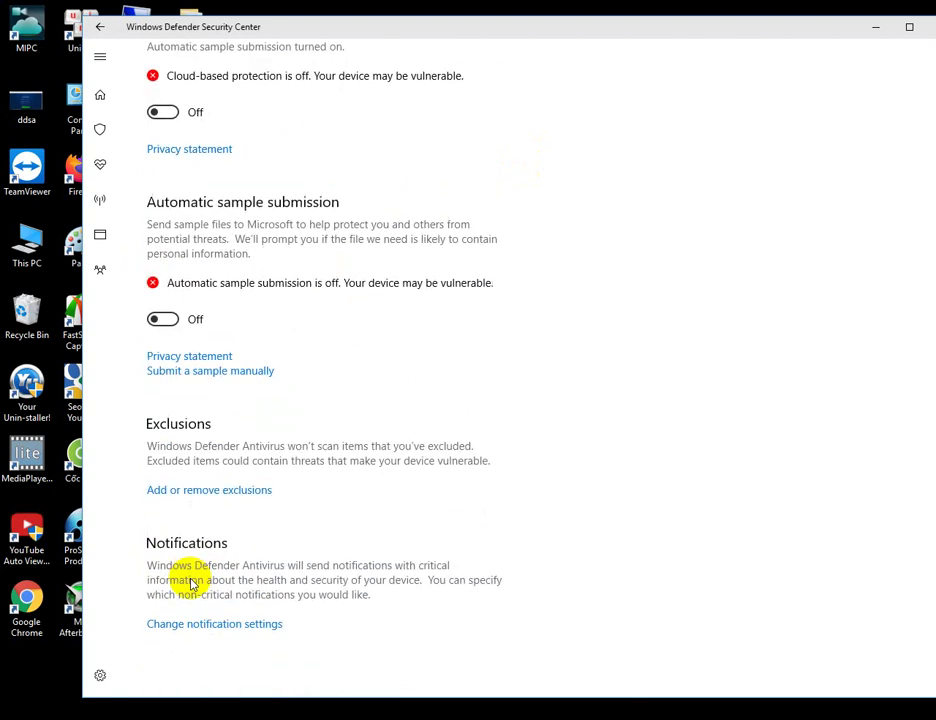
pyautogui.scroll(7, 192, 583)
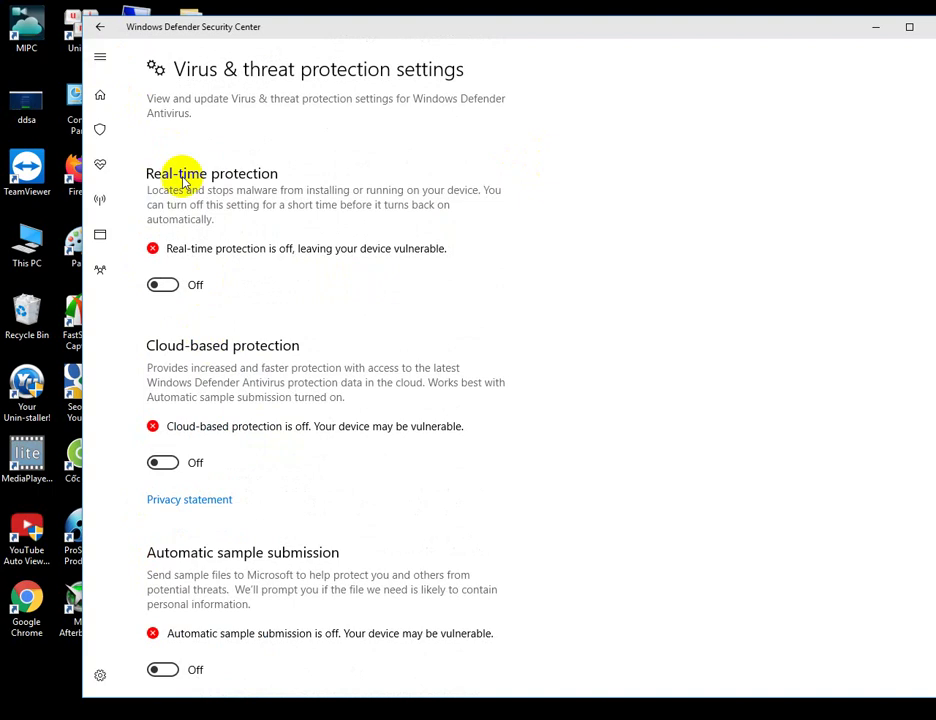
pyautogui.click(104, 26)
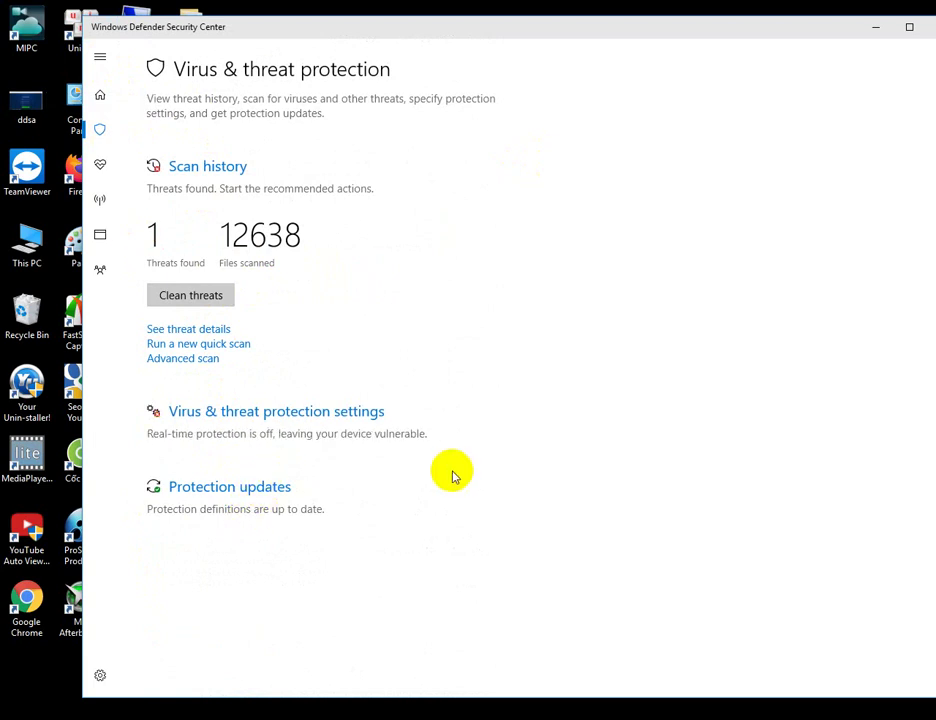
pyautogui.moveTo(815, 32); pyautogui.dragTo(748, 56)
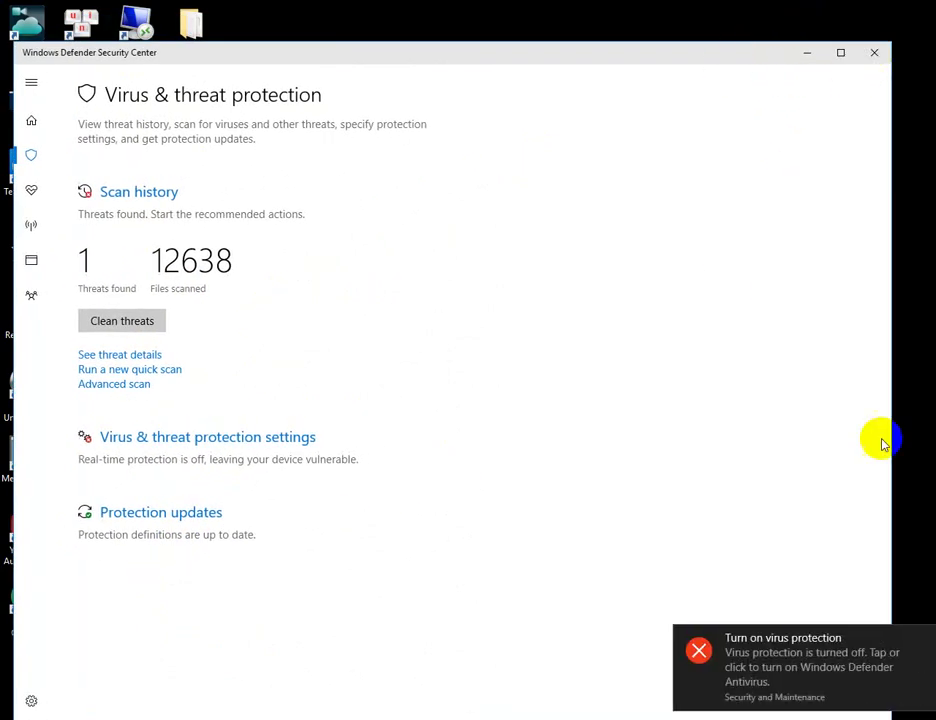
pyautogui.click(872, 52)
# Launch the WanDrv6(Win10.x64) application and close the Driver Win10 x64 folder window
pyautogui.rightClick(776, 79)
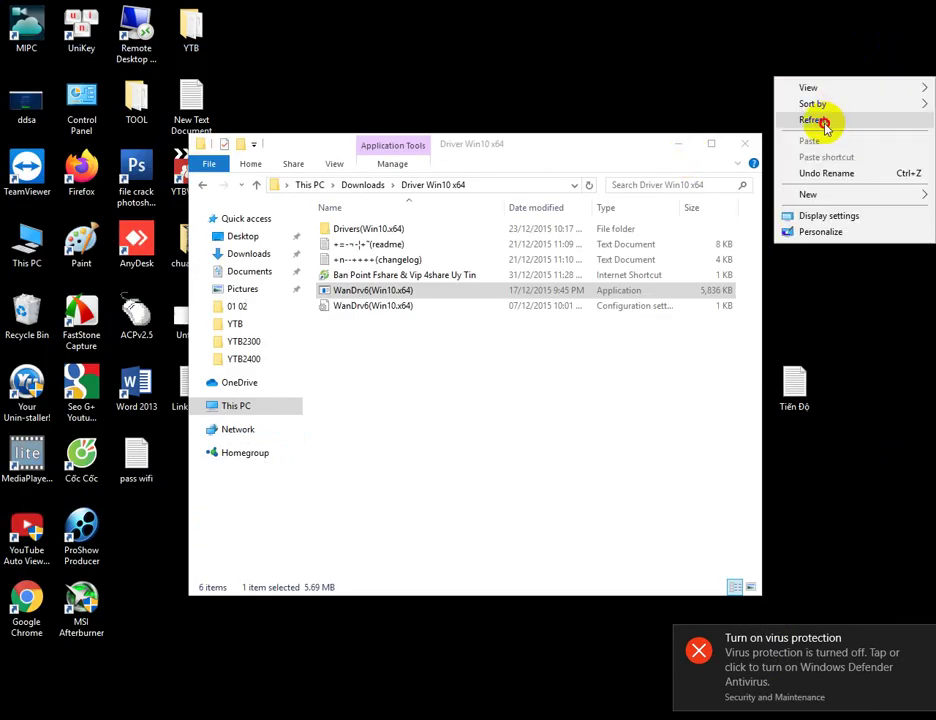
pyautogui.click(816, 120)
pyautogui.click(440, 292)
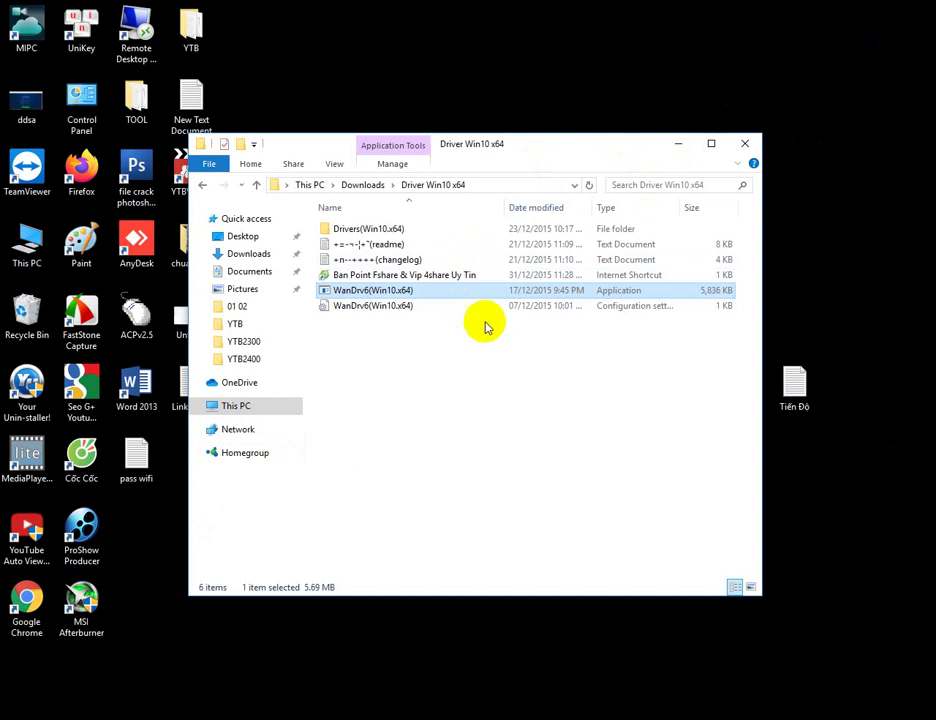
pyautogui.rightClick(815, 224)
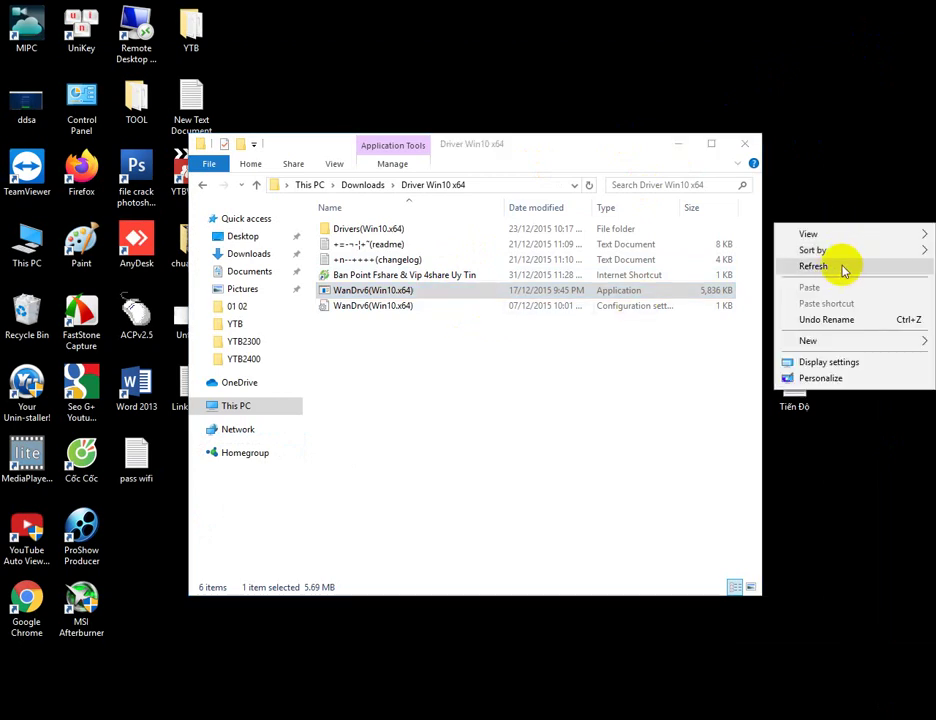
pyautogui.click(843, 267)
pyautogui.rightClick(804, 204)
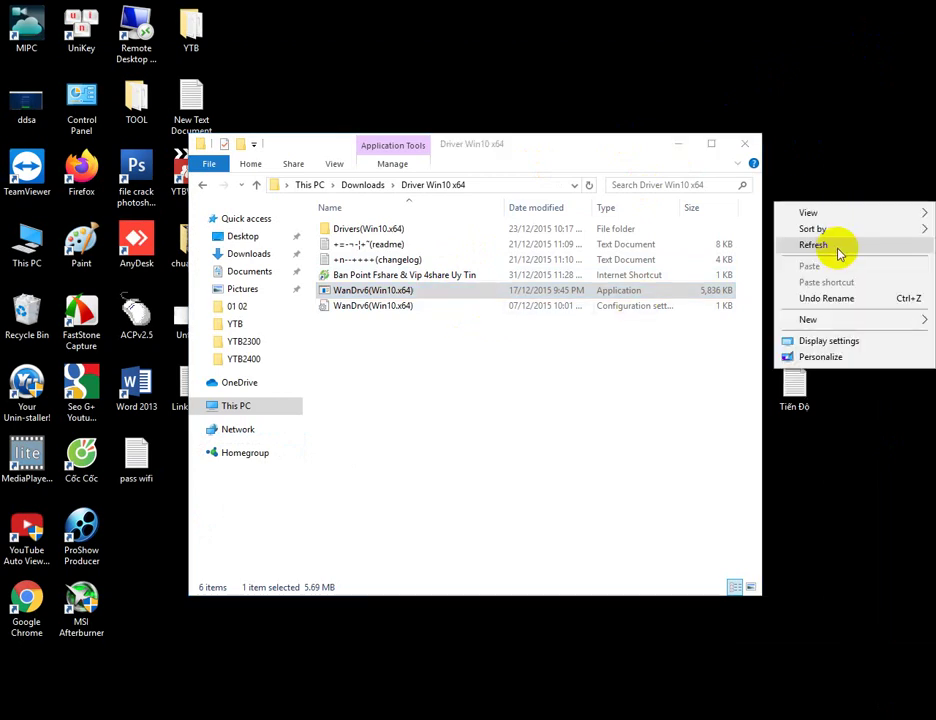
pyautogui.click(835, 246)
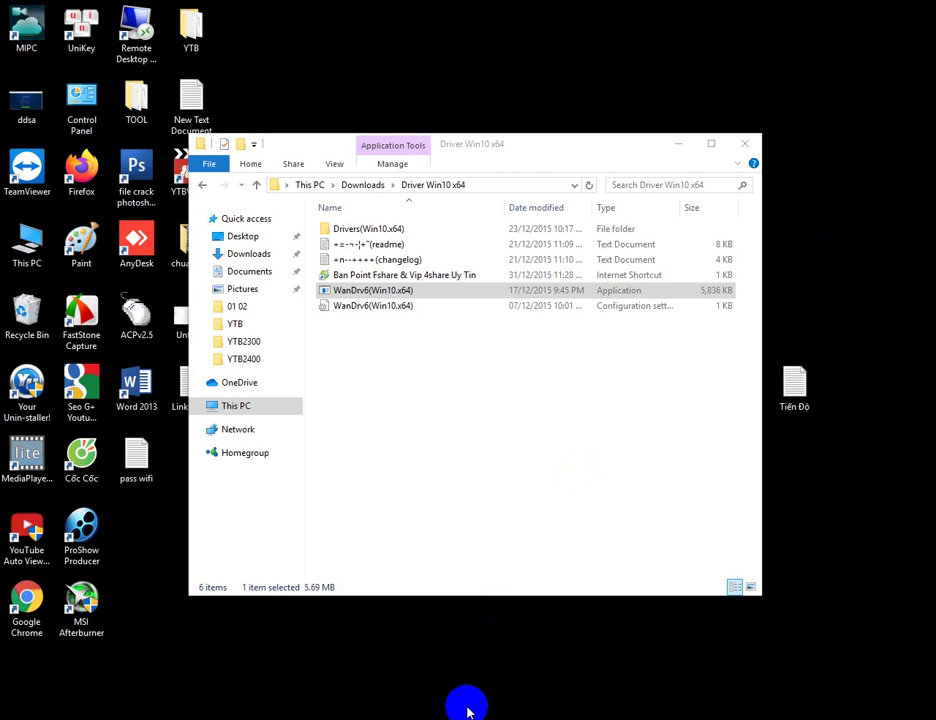
pyautogui.click(679, 143)
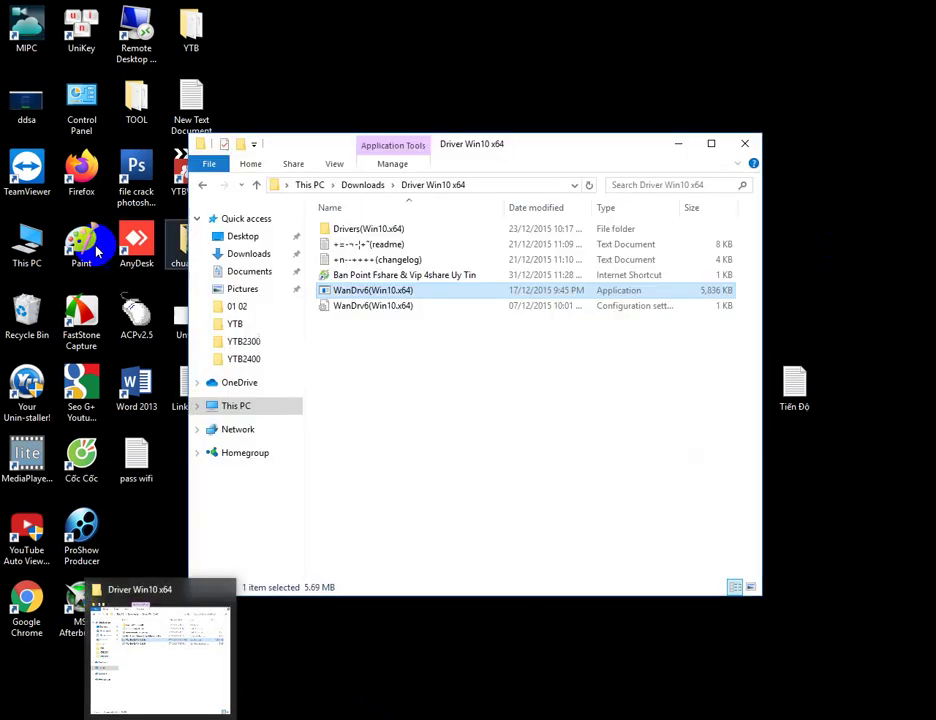
pyautogui.click(245, 672)
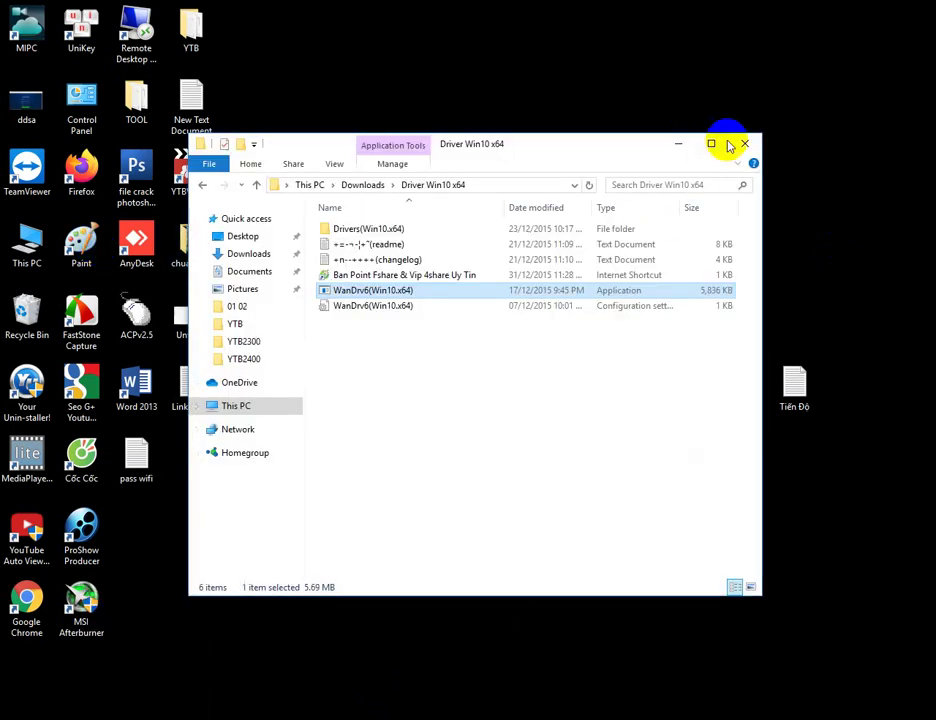
pyautogui.click(745, 146)
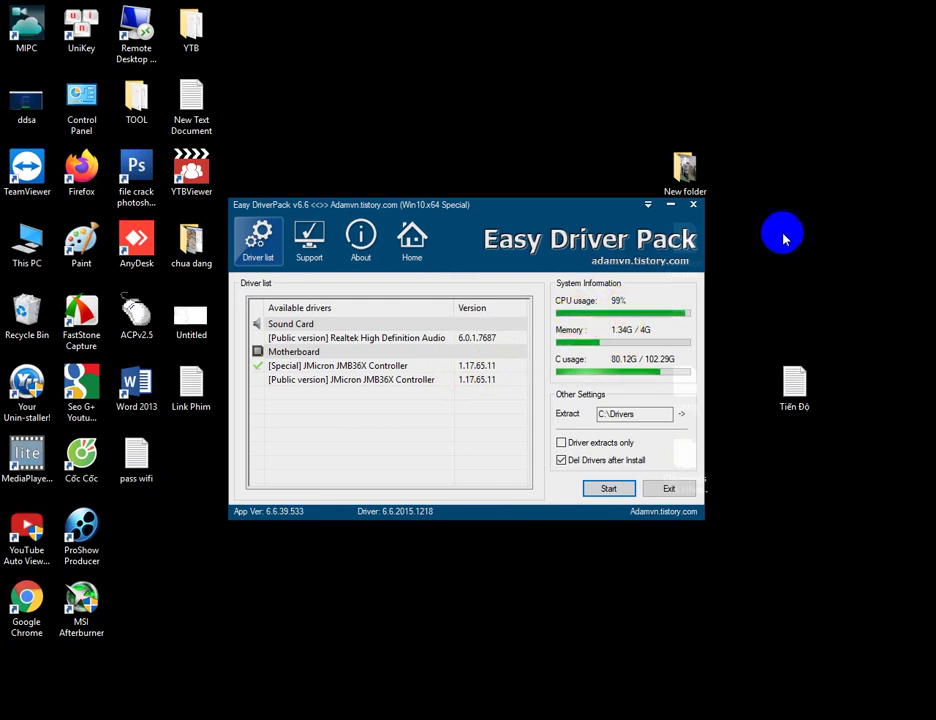
pyautogui.rightClick(821, 203)
pyautogui.click(842, 240)
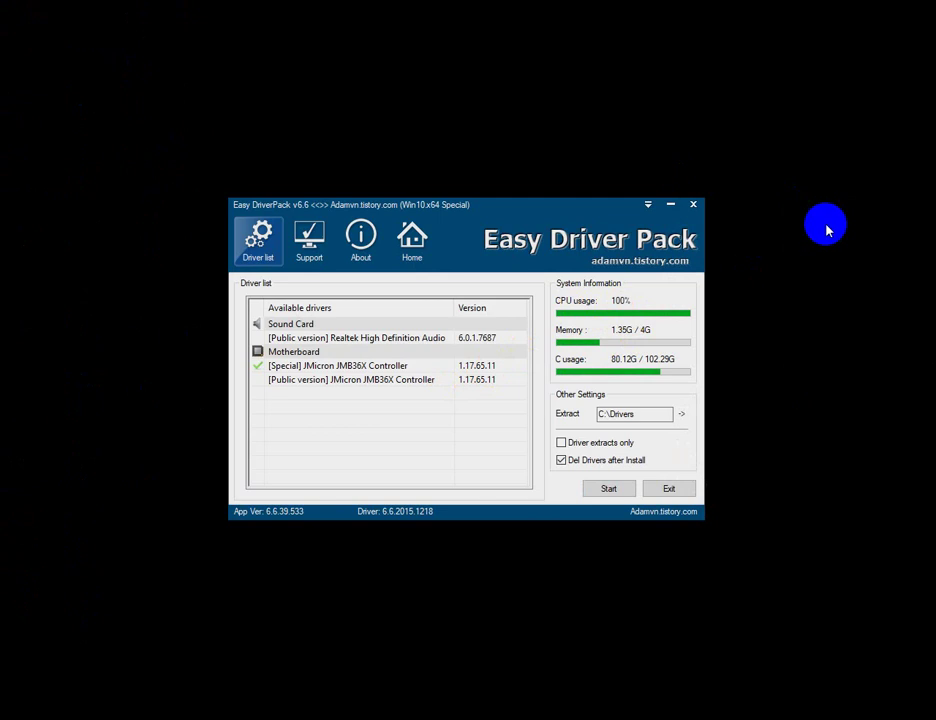
pyautogui.rightClick(815, 212)
pyautogui.click(829, 256)
pyautogui.rightClick(838, 223)
pyautogui.click(850, 263)
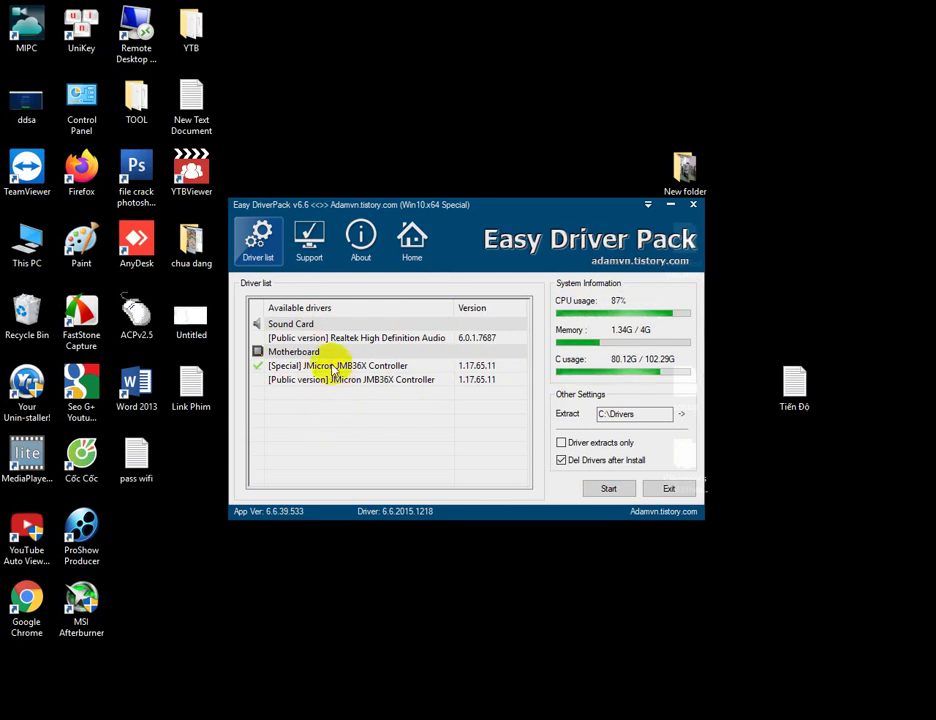
# Start and confirm installation of the preselected [Special] JMicron JMB36X Controller driver, and dismiss the Windows Defender restart notification
pyautogui.click(612, 489)
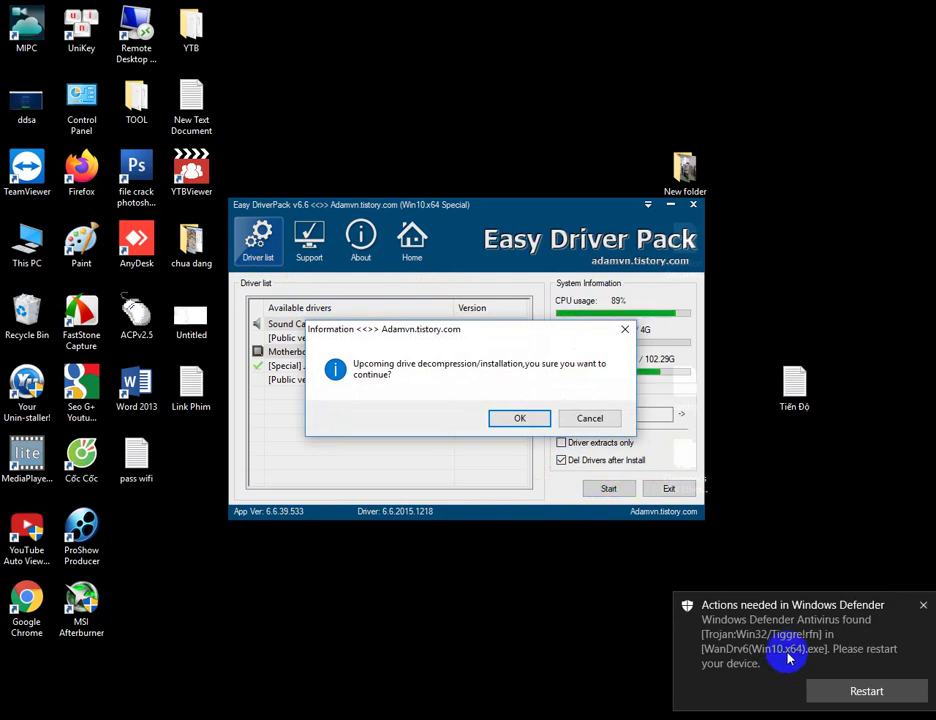
pyautogui.click(533, 427)
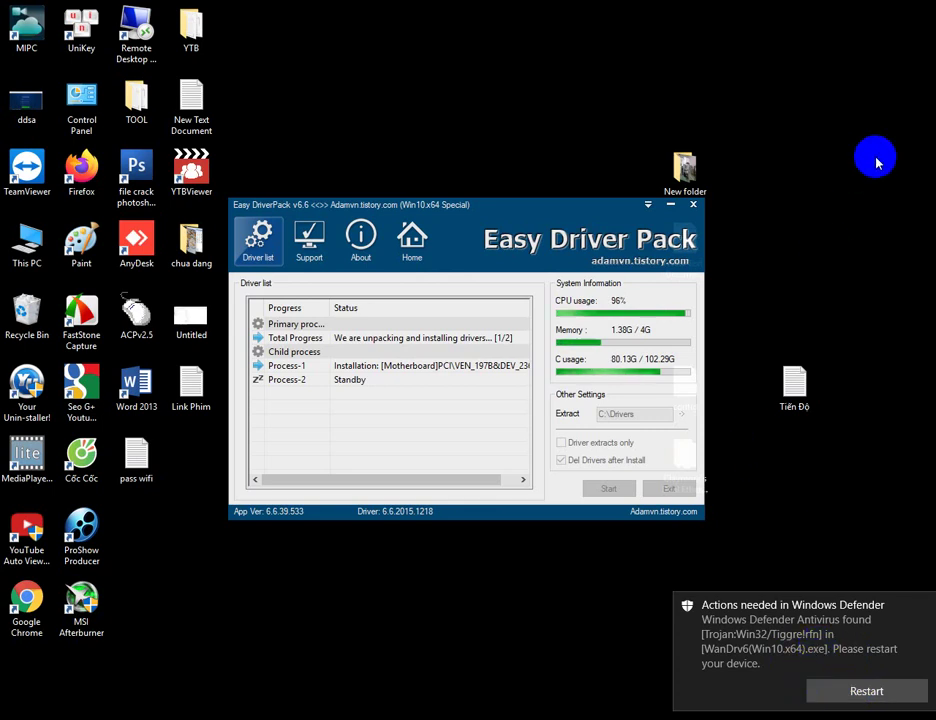
pyautogui.rightClick(876, 160)
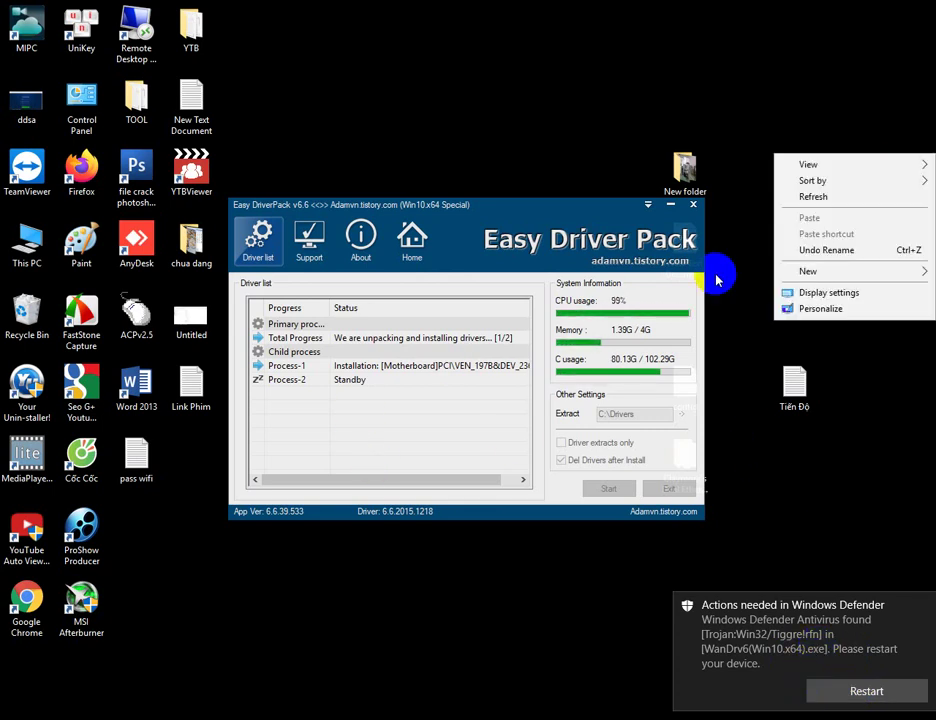
pyautogui.click(850, 196)
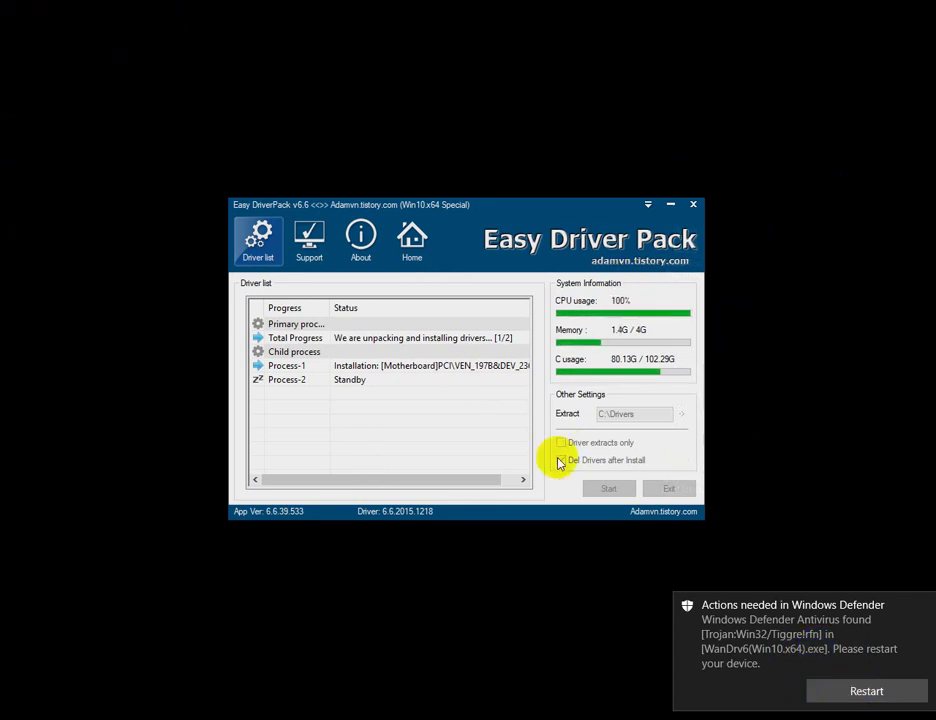
pyautogui.click(922, 608)
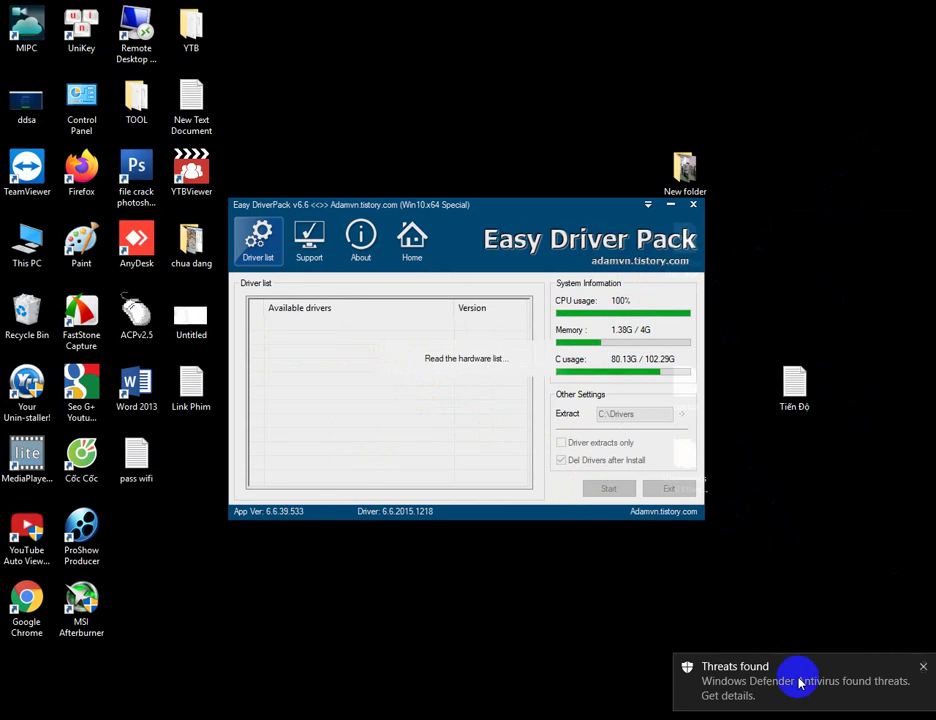
# Open the Windows Defender threat notification and examine the Virus & threat protection settings and the Protection updates page
pyautogui.click(760, 688)
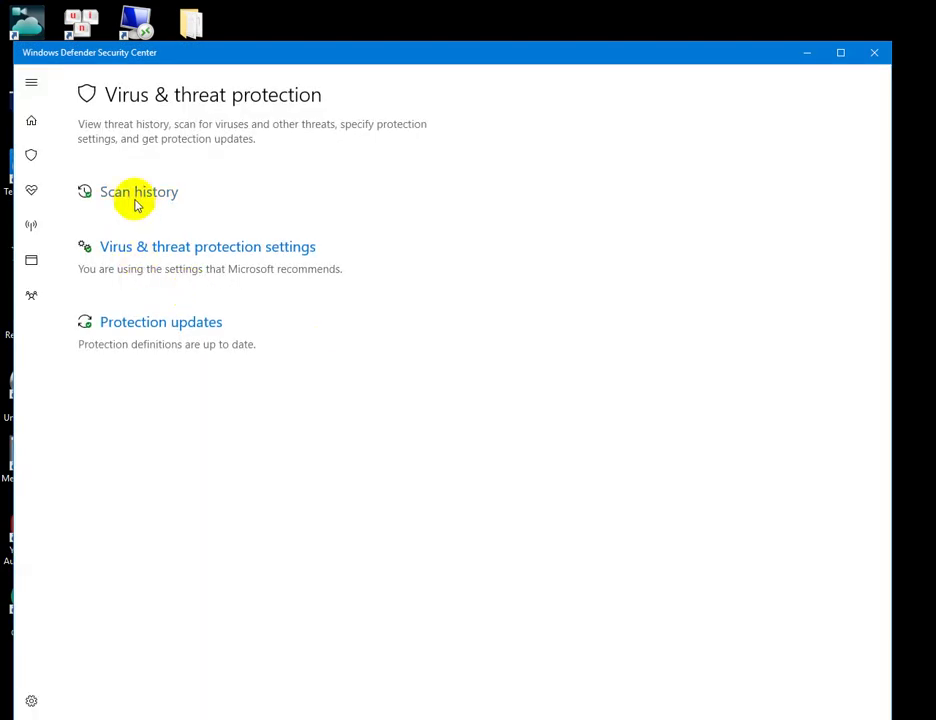
pyautogui.click(160, 248)
pyautogui.scroll(-3, 138, 424)
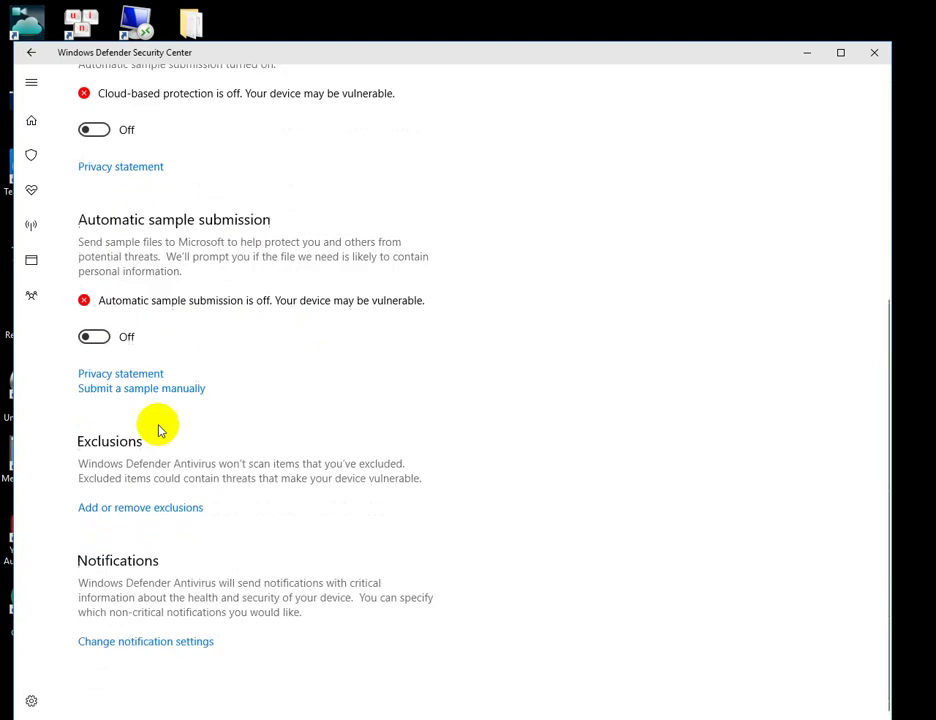
pyautogui.scroll(1, 165, 420)
pyautogui.scroll(3, 176, 397)
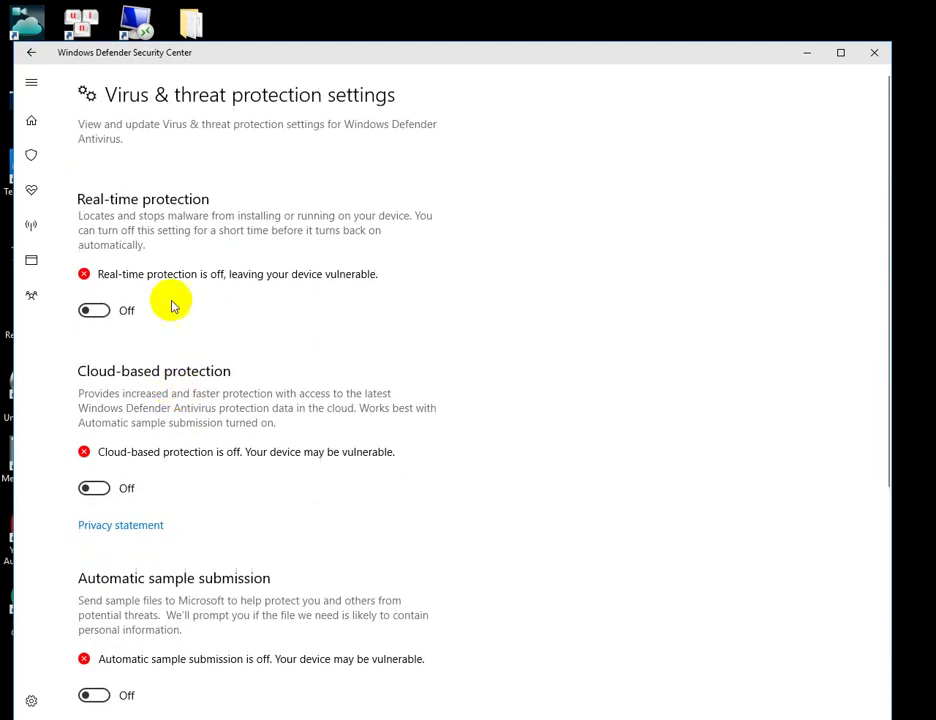
pyautogui.click(30, 52)
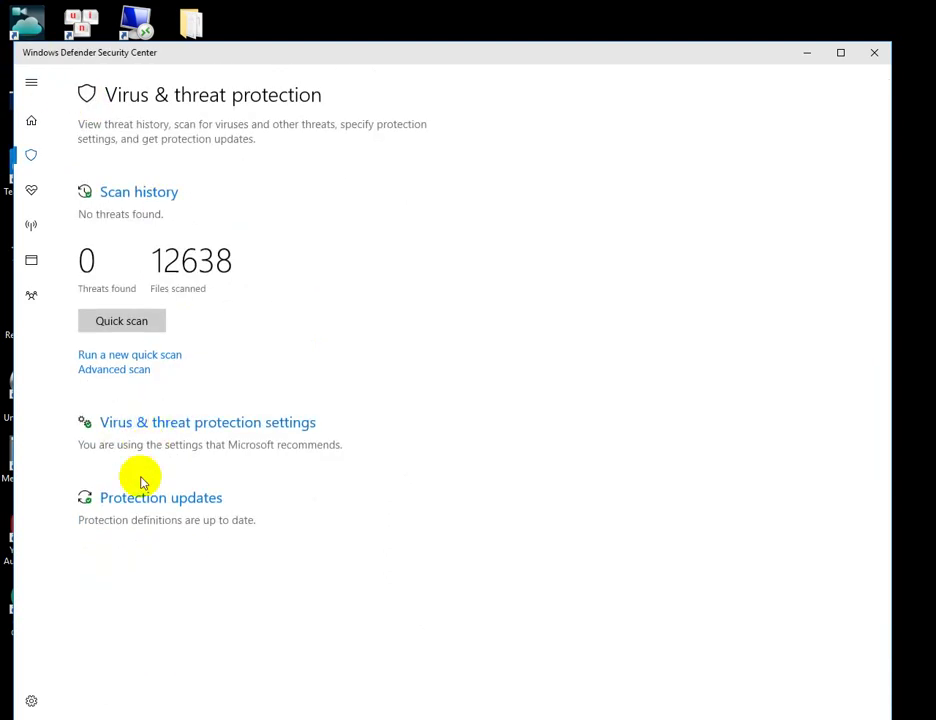
pyautogui.click(153, 505)
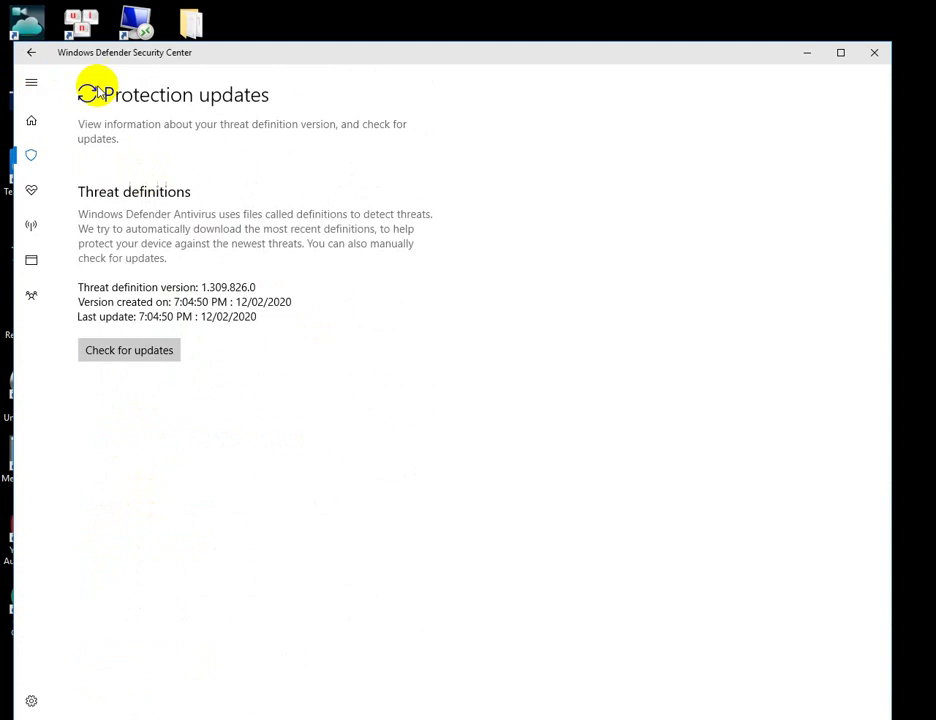
pyautogui.click(31, 52)
# Review the Device performance & health page and the public and private network settings under Firewall & network protection
pyautogui.click(30, 218)
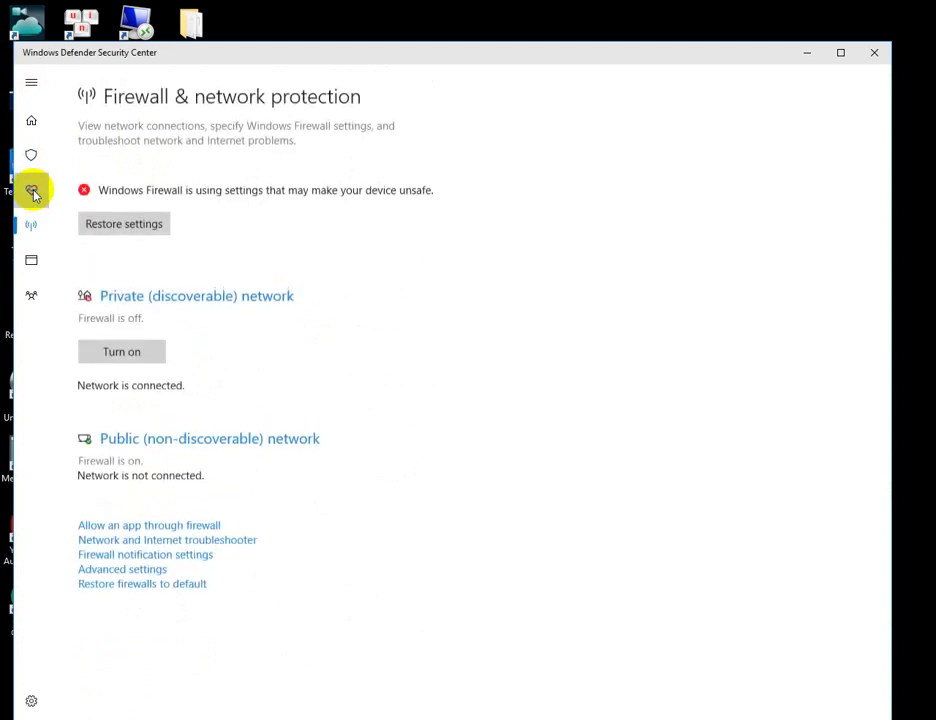
pyautogui.click(31, 190)
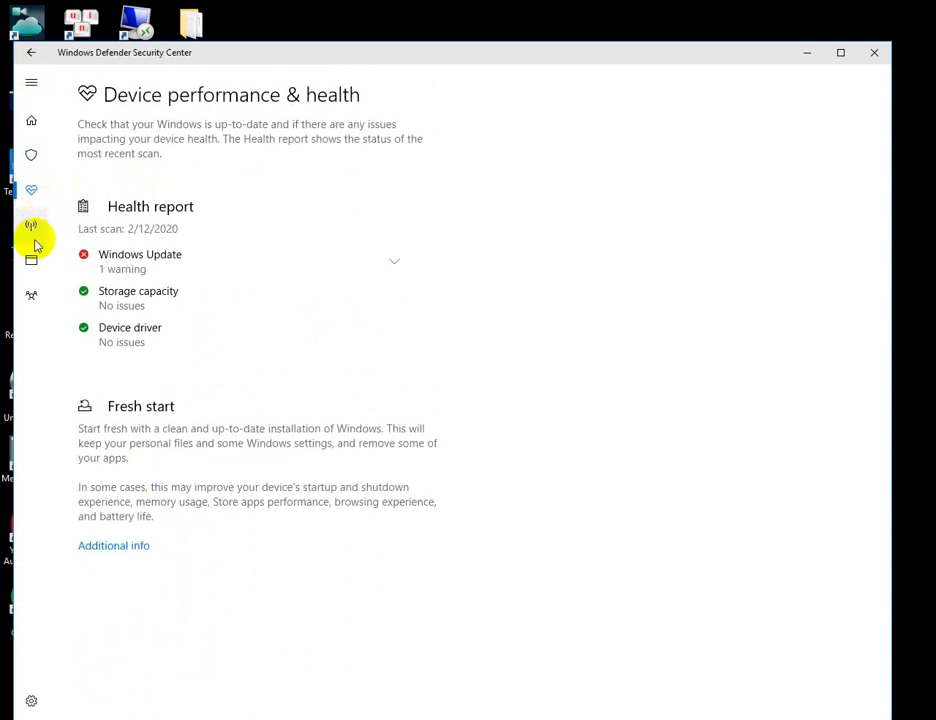
pyautogui.click(29, 225)
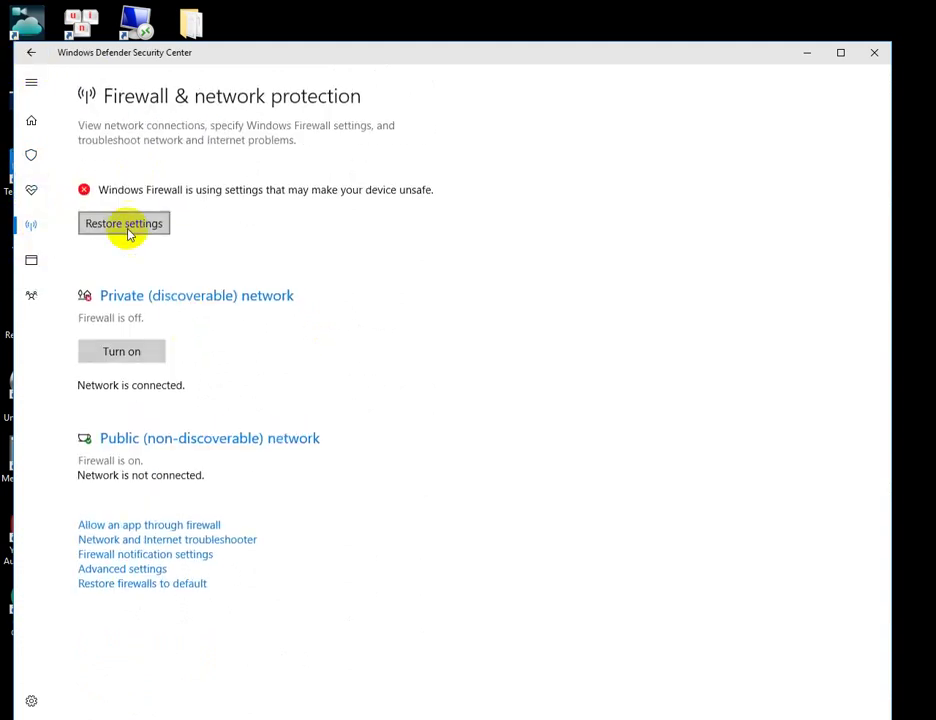
pyautogui.click(204, 440)
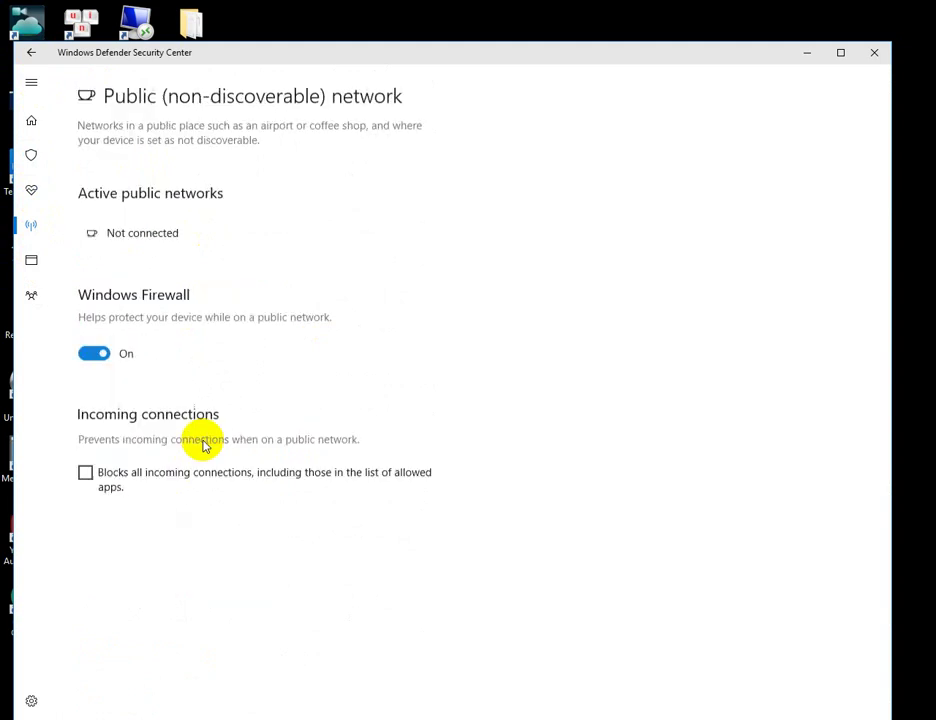
pyautogui.click(31, 52)
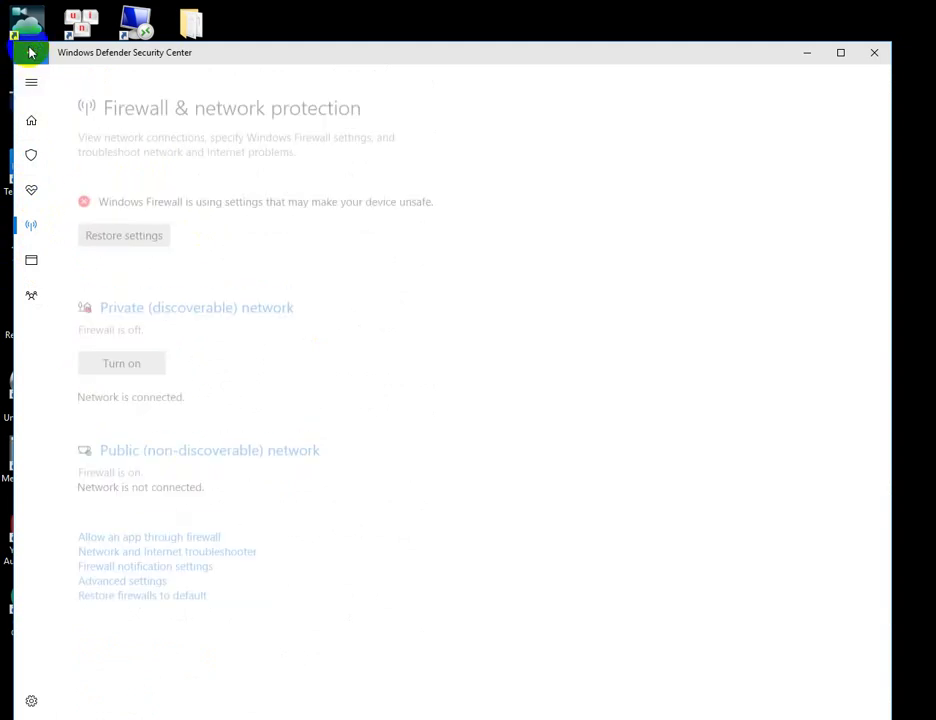
pyautogui.click(196, 296)
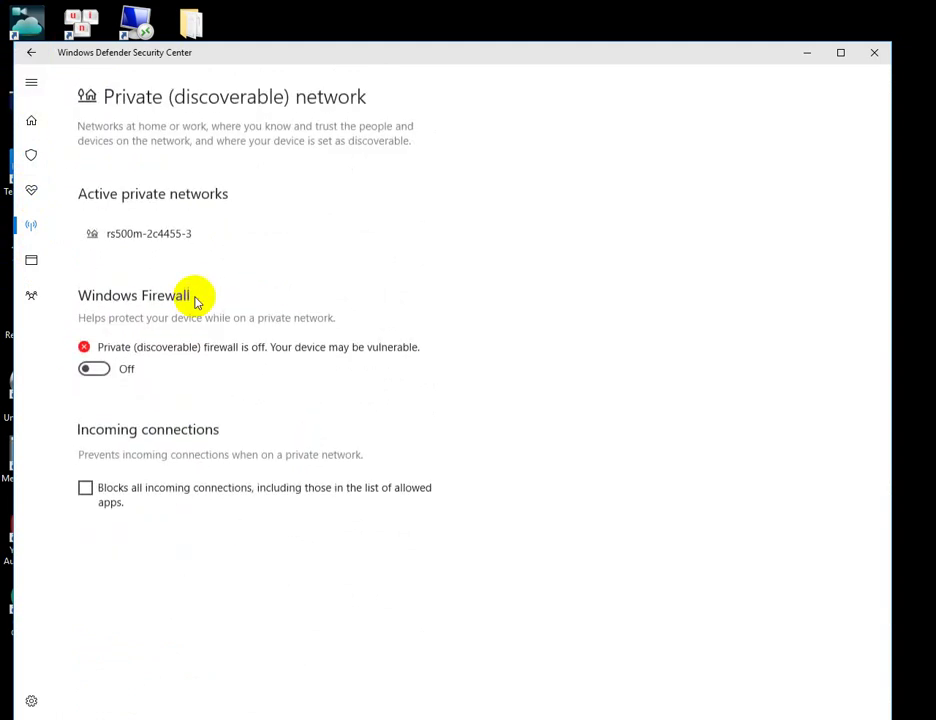
# Recheck the Virus & threat protection settings and close the Windows Defender Security Center
pyautogui.click(31, 155)
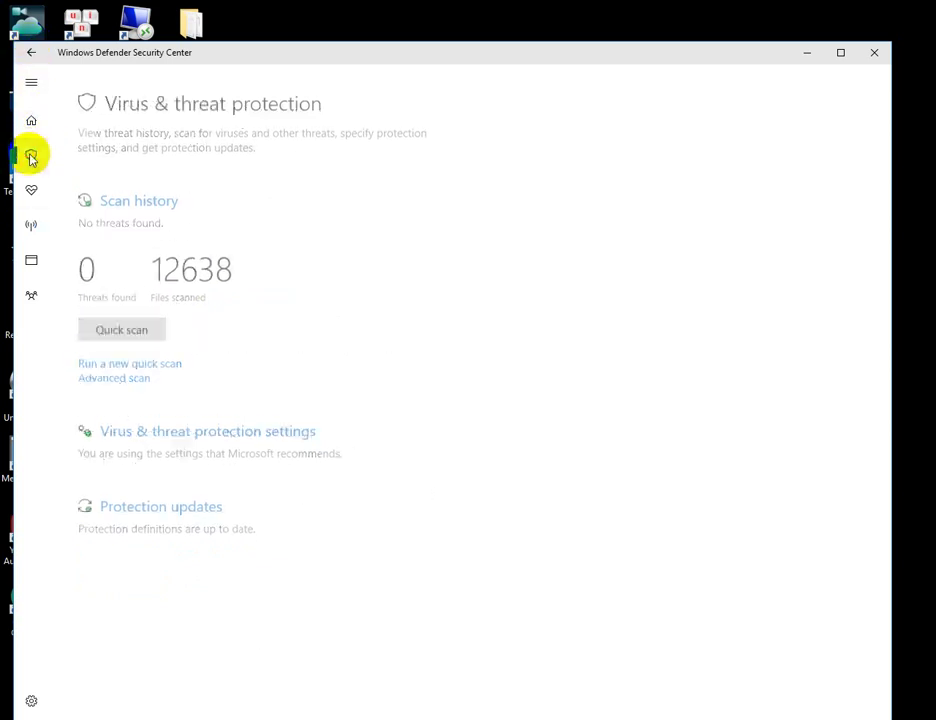
pyautogui.click(181, 424)
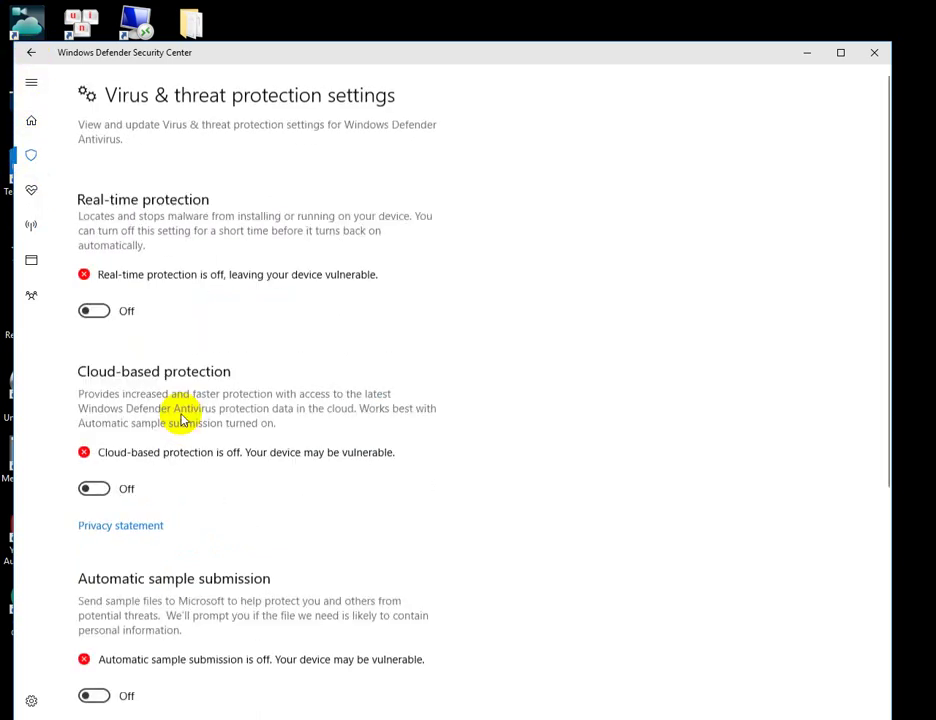
pyautogui.scroll(-5, 182, 414)
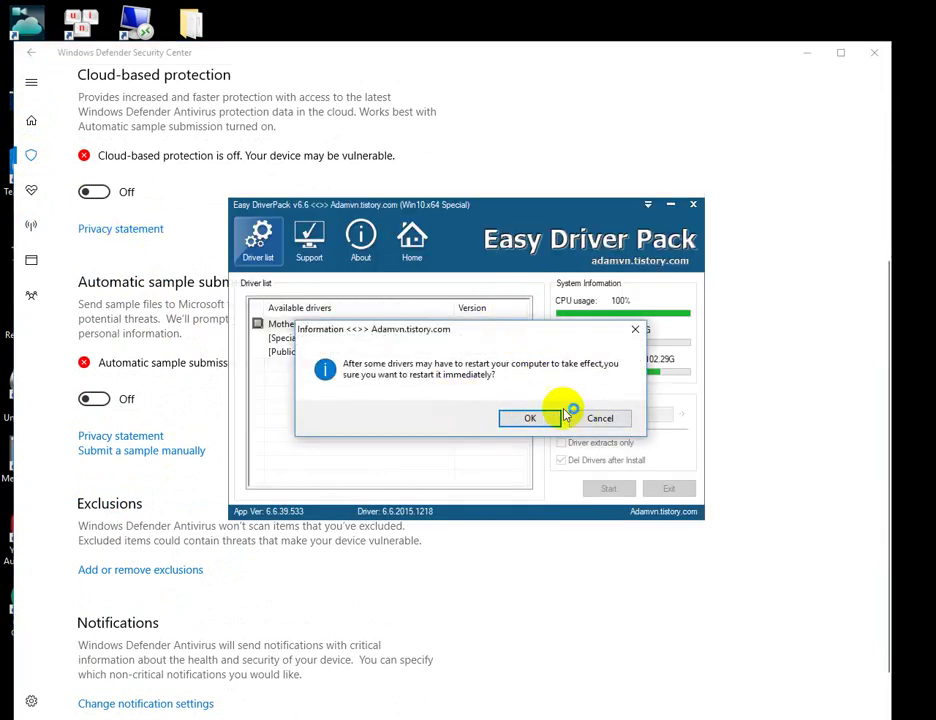
pyautogui.click(878, 48)
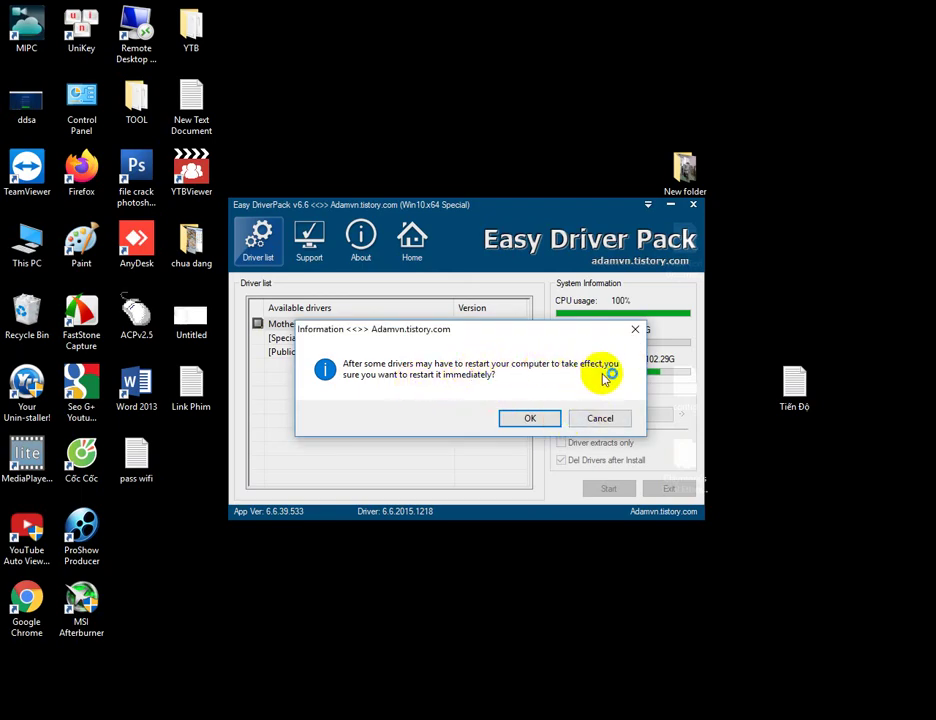
# Bring the Easy DriverPack restart prompt back to the front and open the window options of the Cốc Cốc browser
pyautogui.click(544, 418)
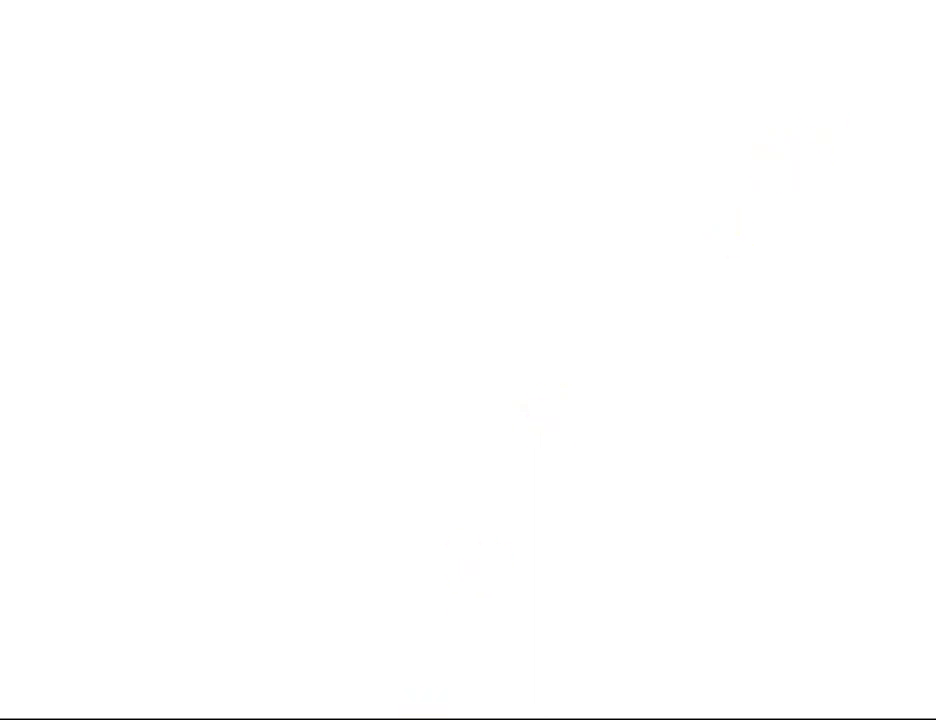
pyautogui.moveTo(422, 700)
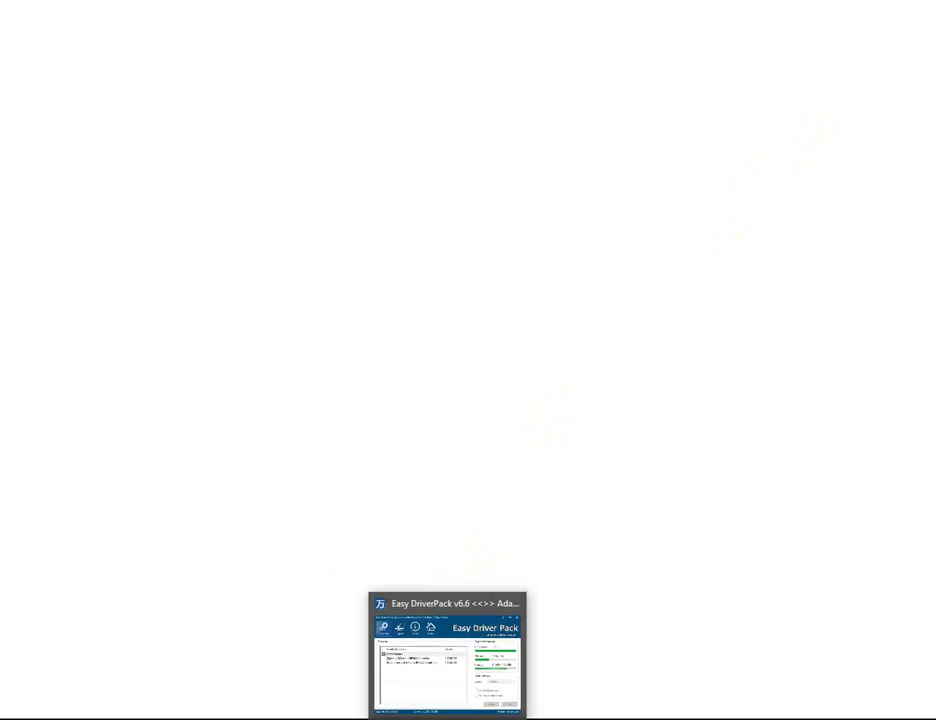
pyautogui.click(445, 696)
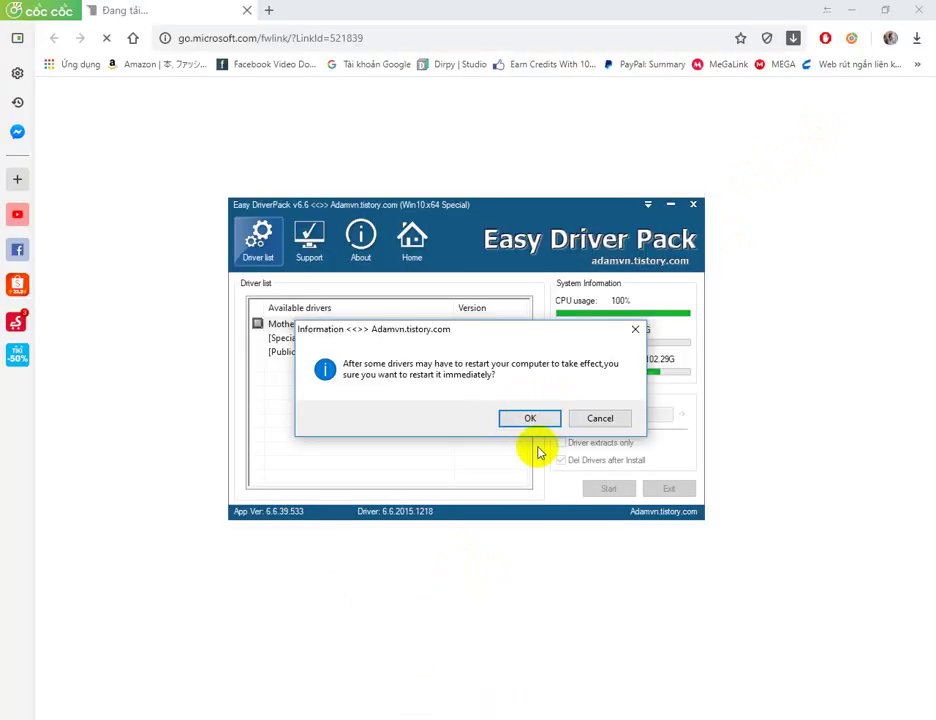
pyautogui.rightClick(411, 715)
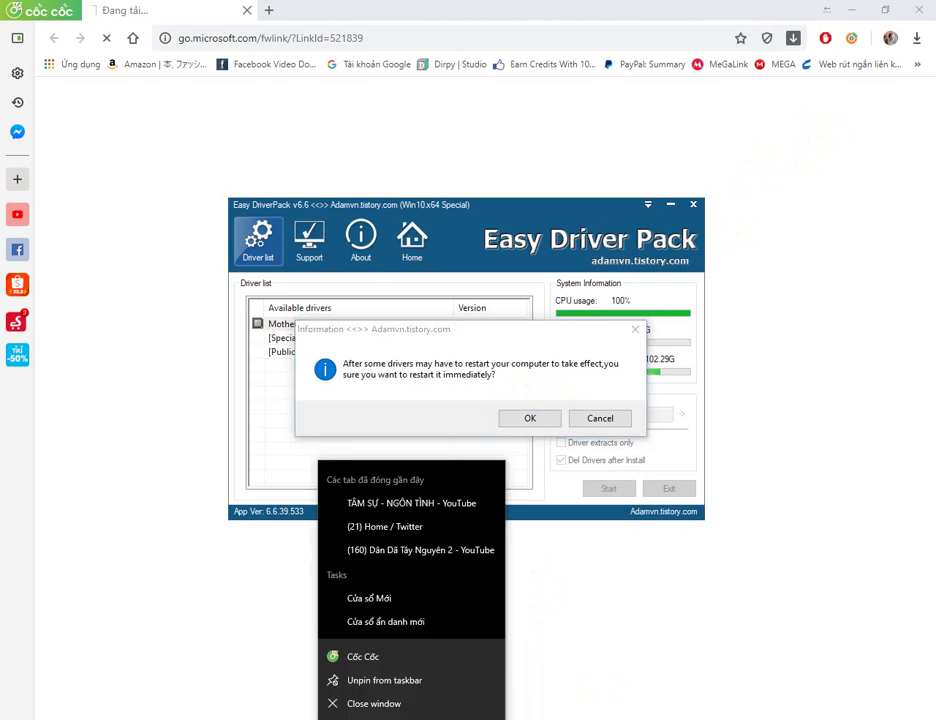